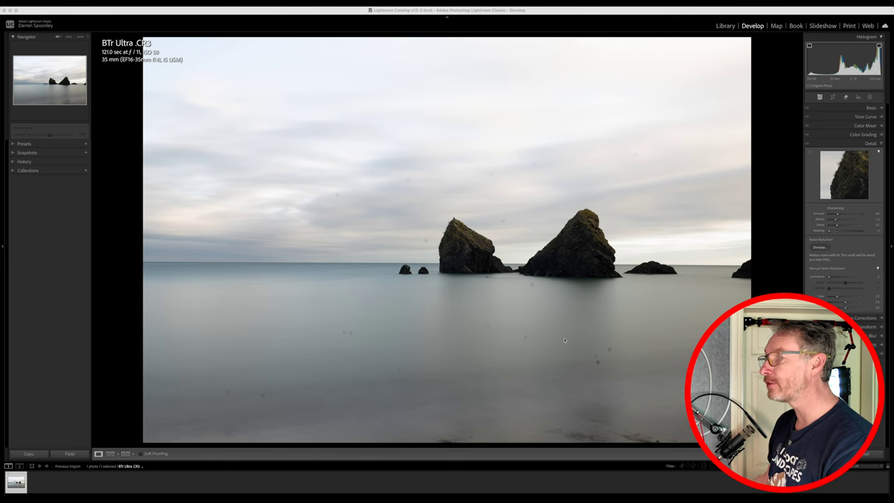
Zoom in to inspect the rocks up close, then zoom back out to the full seascape.
click(623, 295)
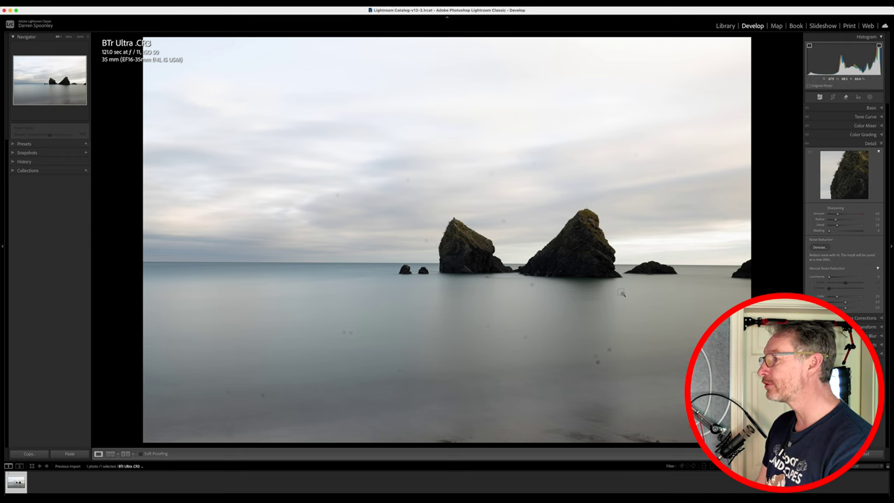
click(622, 294)
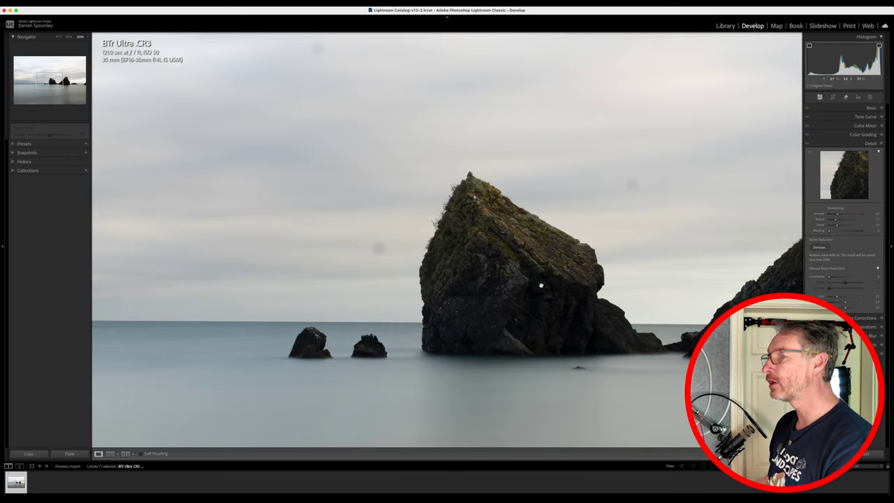
scroll(541, 285, up, 3)
scroll(536, 282, down, 6)
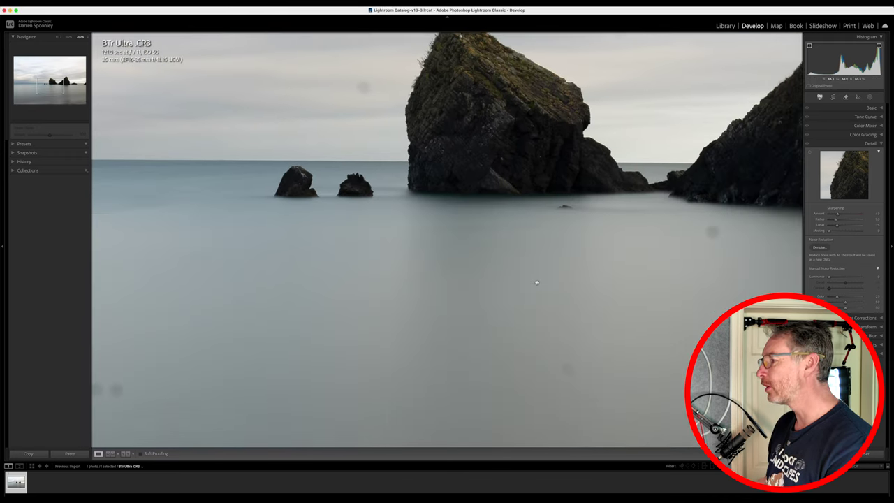
scroll(537, 283, right, 4)
scroll(536, 282, down, 6)
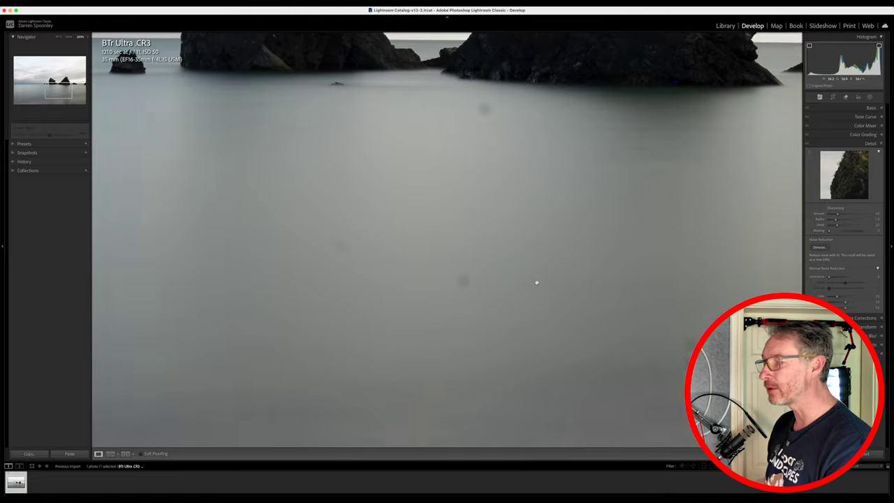
scroll(536, 282, left, 6)
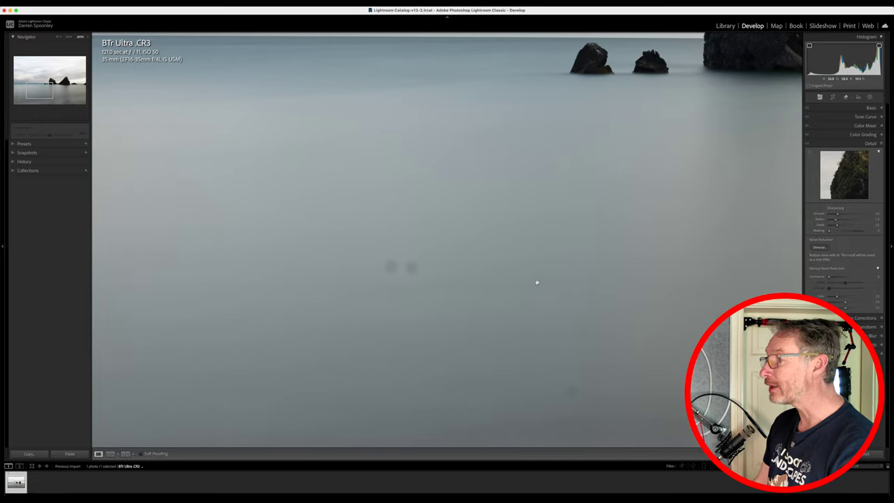
click(537, 282)
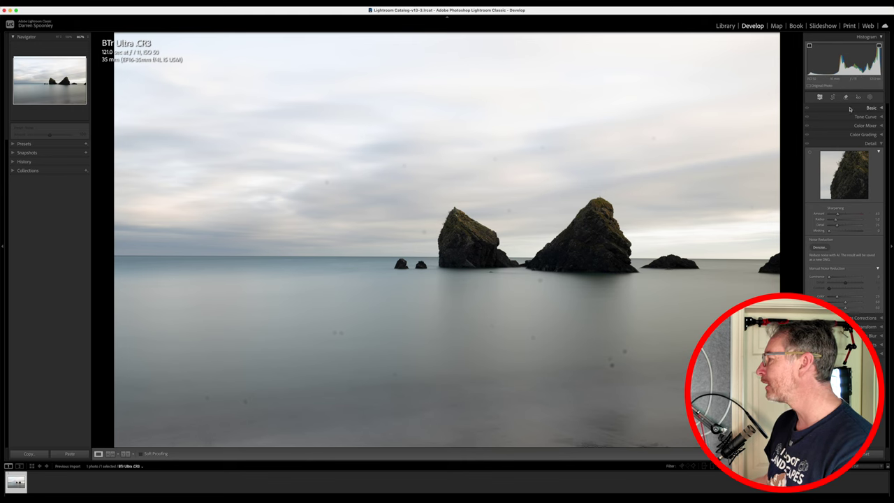
In the Basic panel, push Dehaze to +100, reset it, then return it to +100.
click(881, 109)
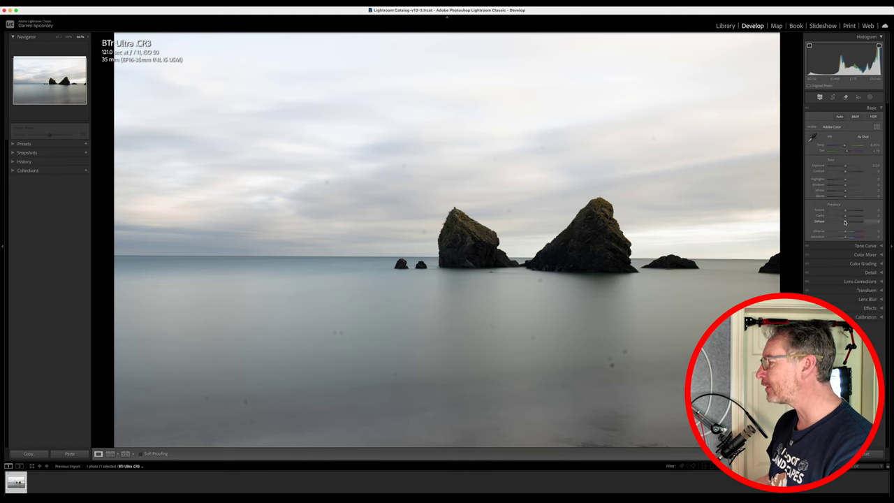
drag(845, 222, 863, 221)
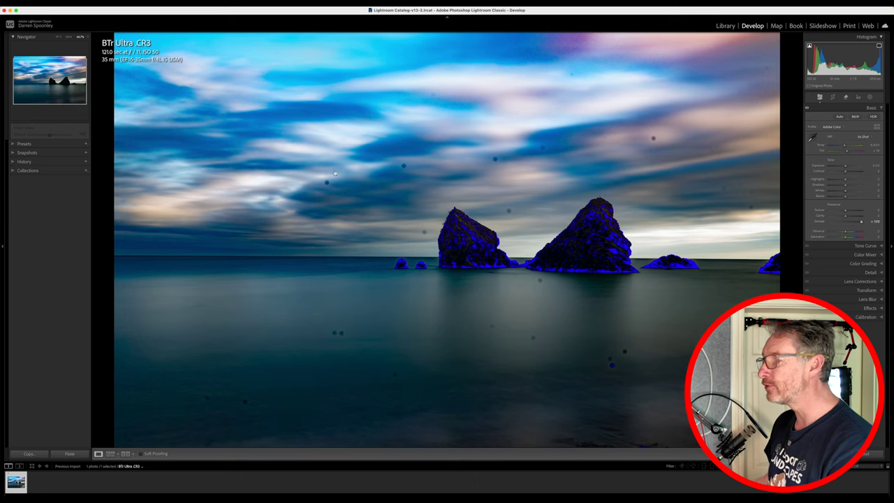
double_click(848, 222)
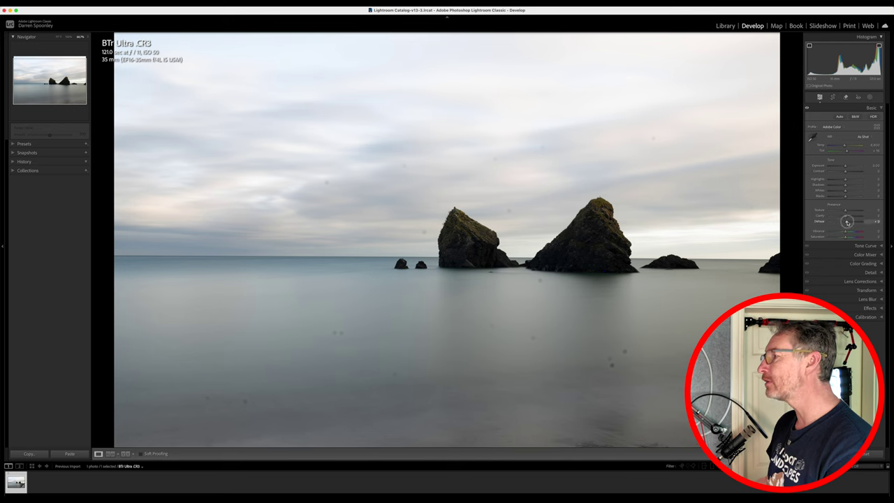
drag(845, 222, 863, 223)
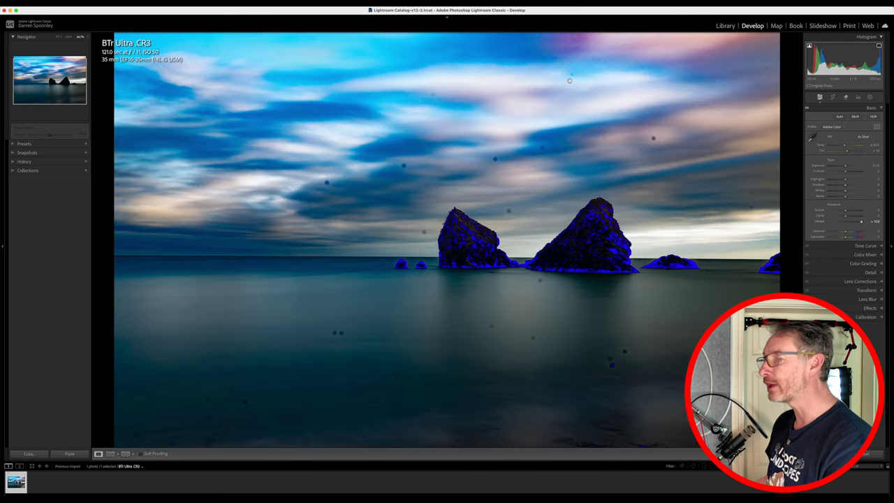
Heal six dust spots in the sky with the Remove tool.
click(846, 98)
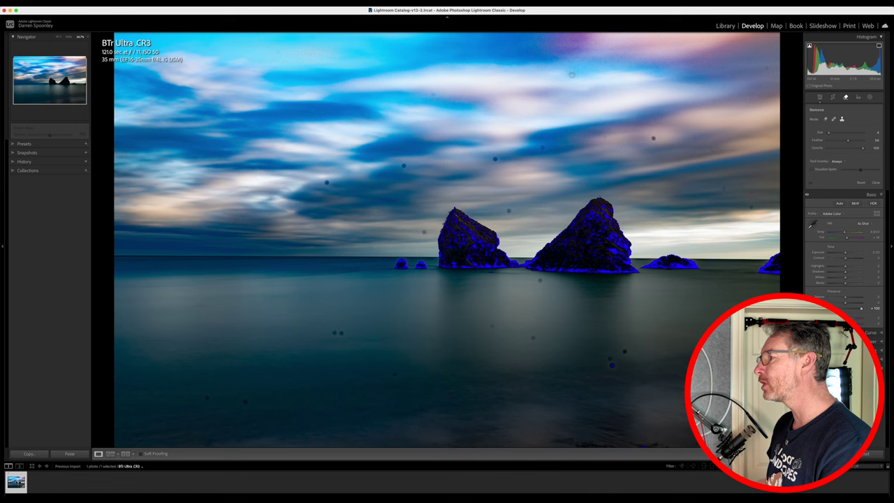
click(572, 73)
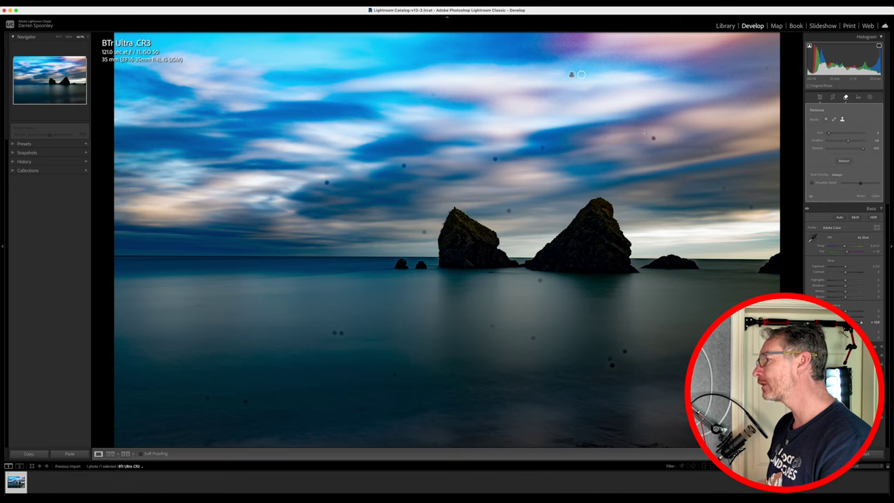
click(608, 136)
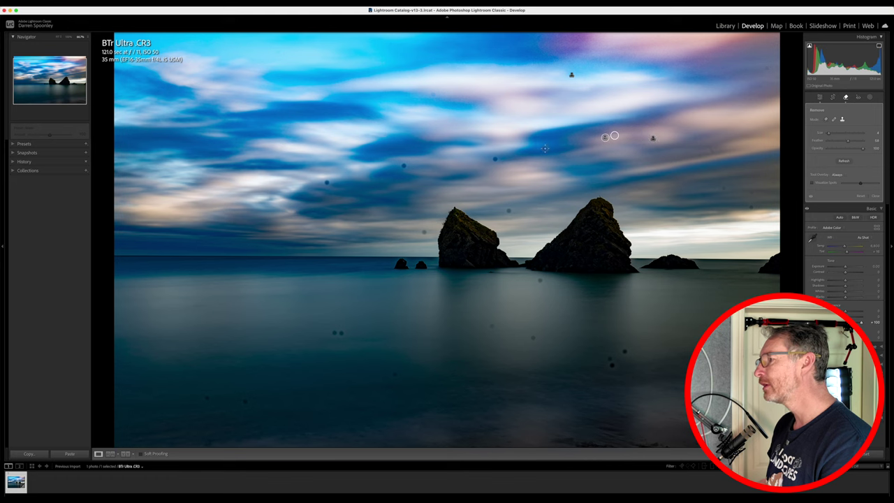
click(542, 147)
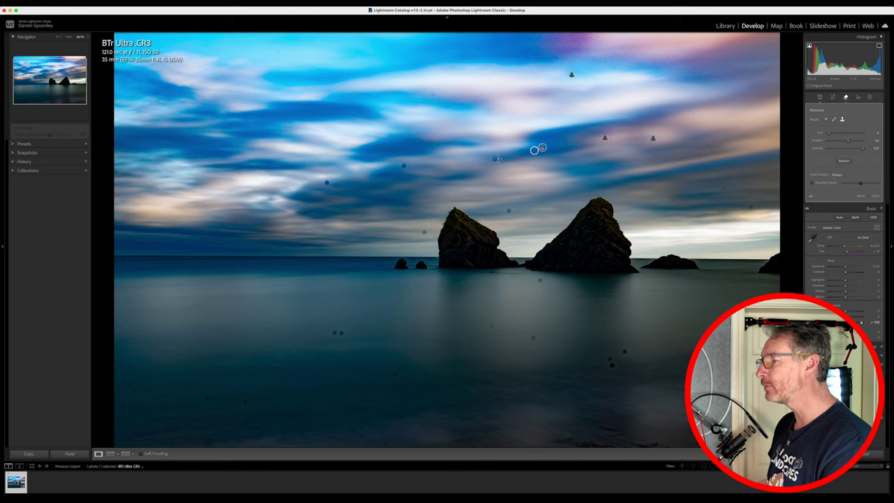
click(494, 160)
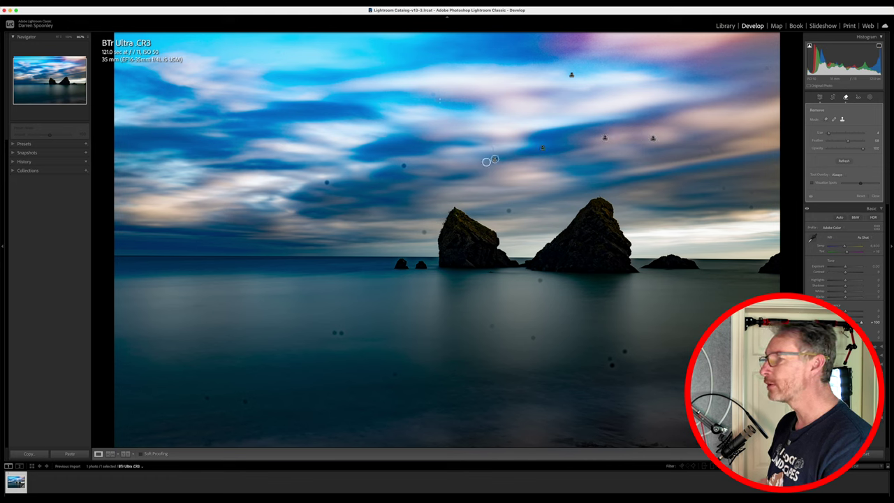
click(433, 94)
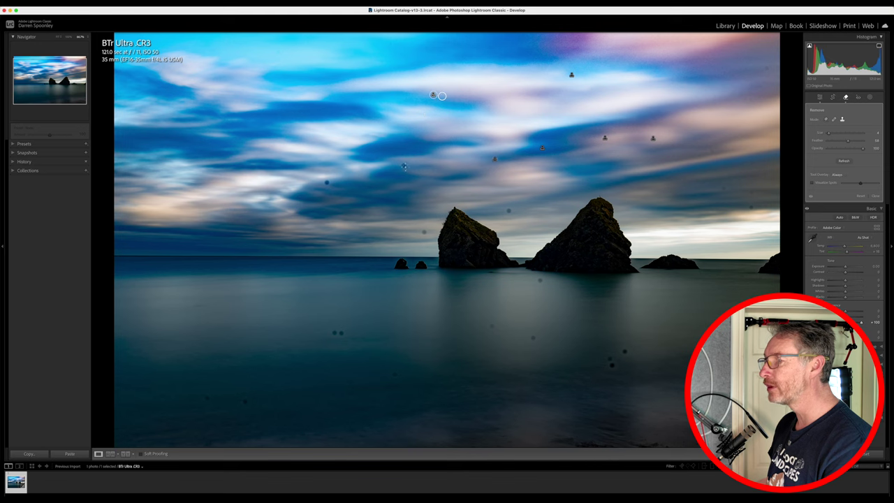
click(327, 183)
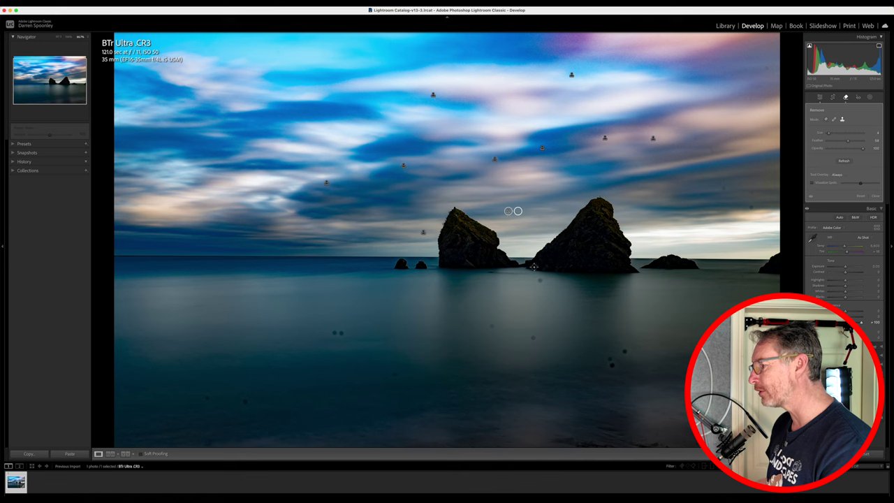
Heal the dust spots scattered across the sea and the last three in the sky.
click(539, 281)
click(624, 351)
click(611, 366)
click(532, 338)
click(491, 326)
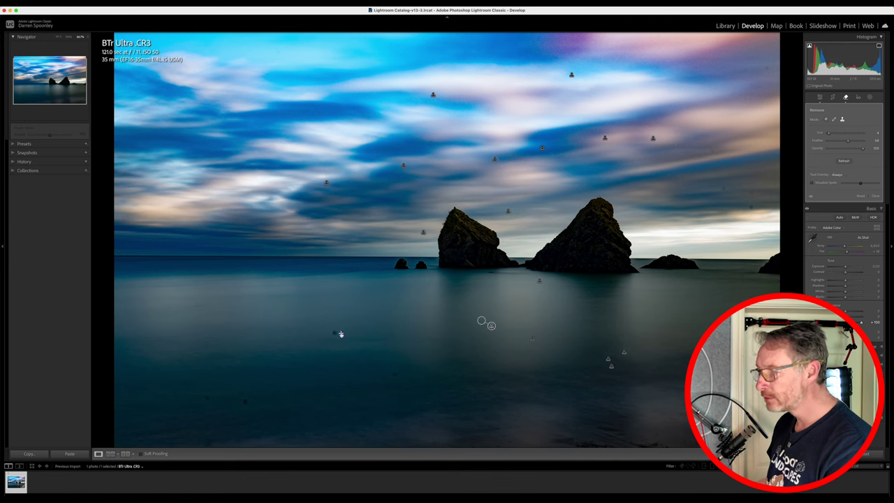
click(338, 333)
click(395, 374)
click(205, 399)
click(767, 68)
click(712, 152)
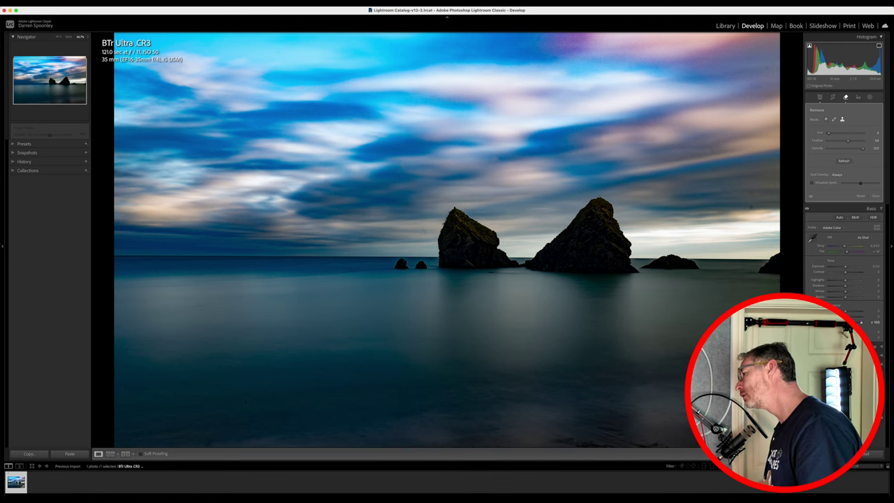
click(723, 189)
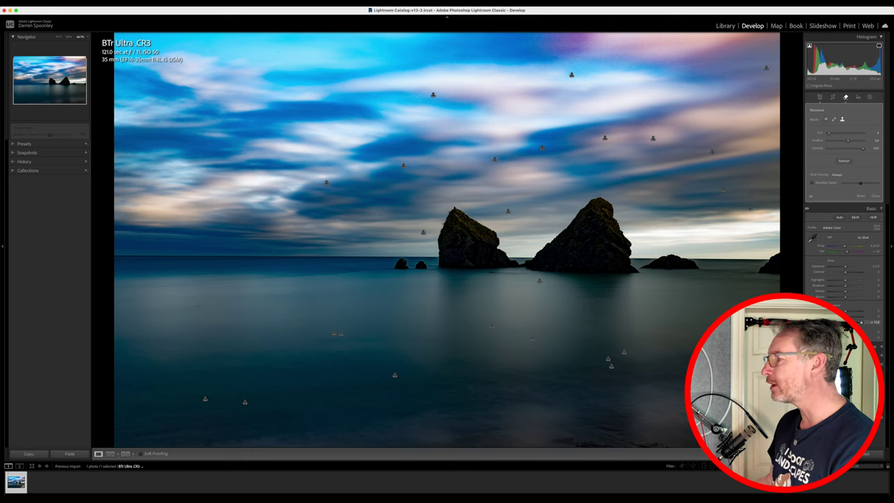
Drop the temporary Dehaze boost and leave the Remove tool for the Basic panel.
key(backslash)
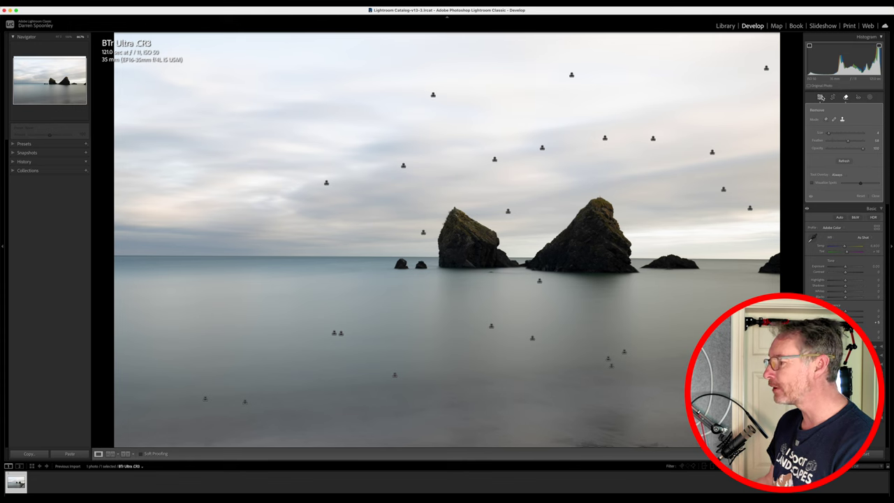
click(821, 97)
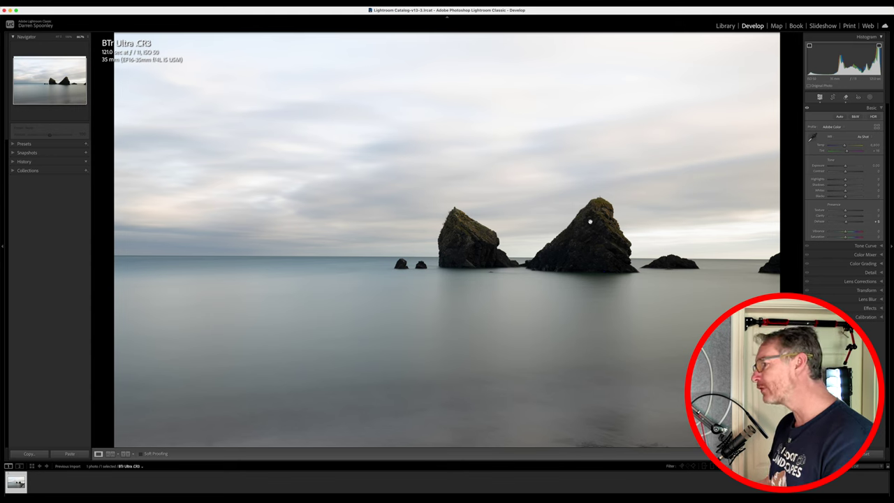
click(598, 202)
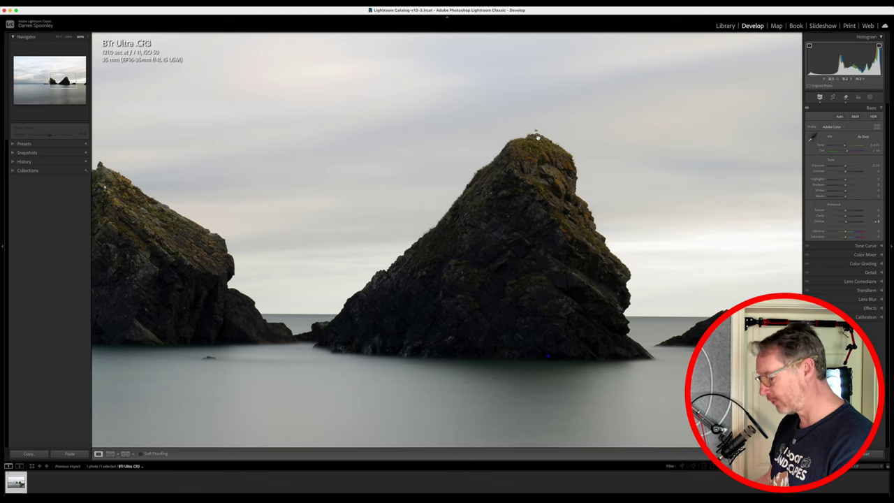
key(super+equal)
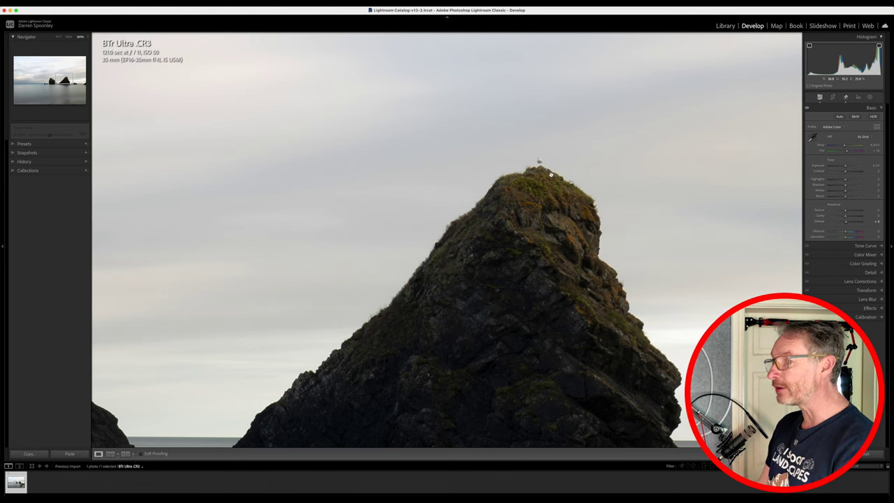
click(551, 174)
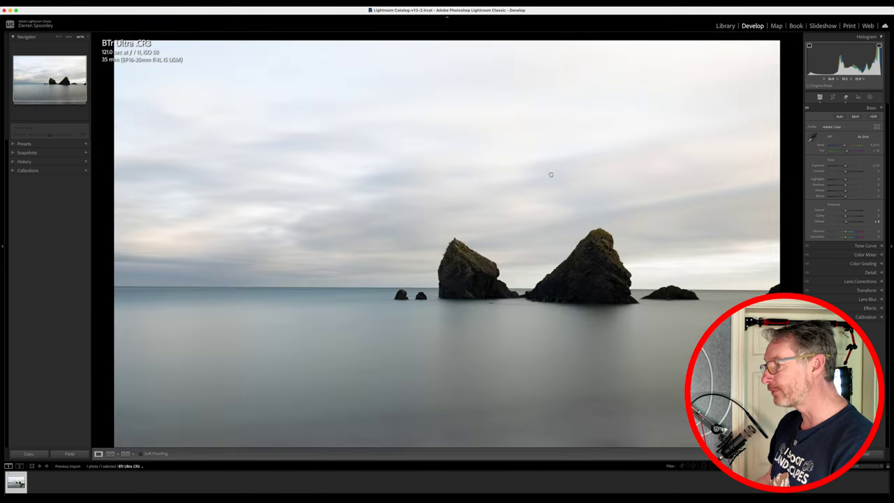
Rotate the seascape by -0.35° in Crop & Straighten to level the horizon and apply it.
click(833, 97)
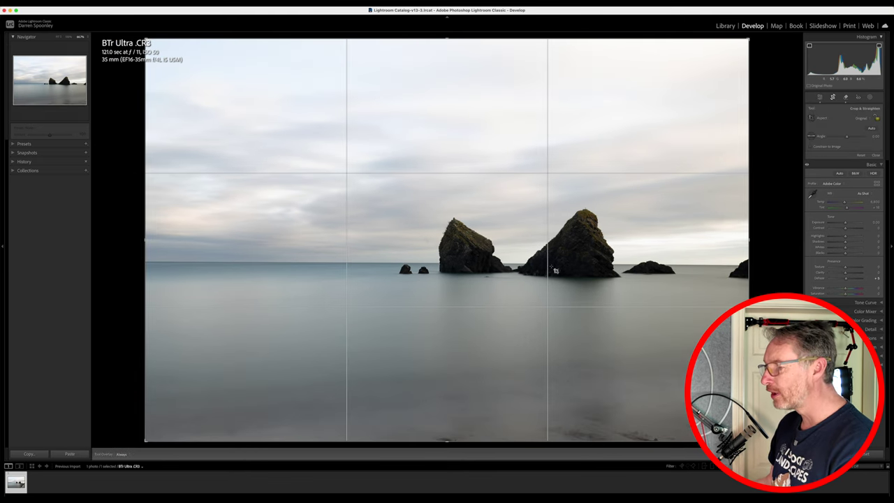
drag(434, 445, 436, 445)
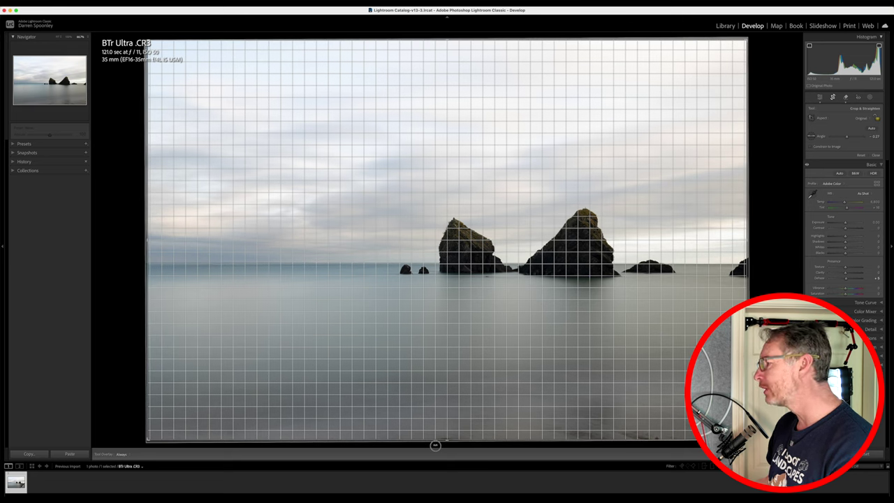
drag(434, 445, 435, 445)
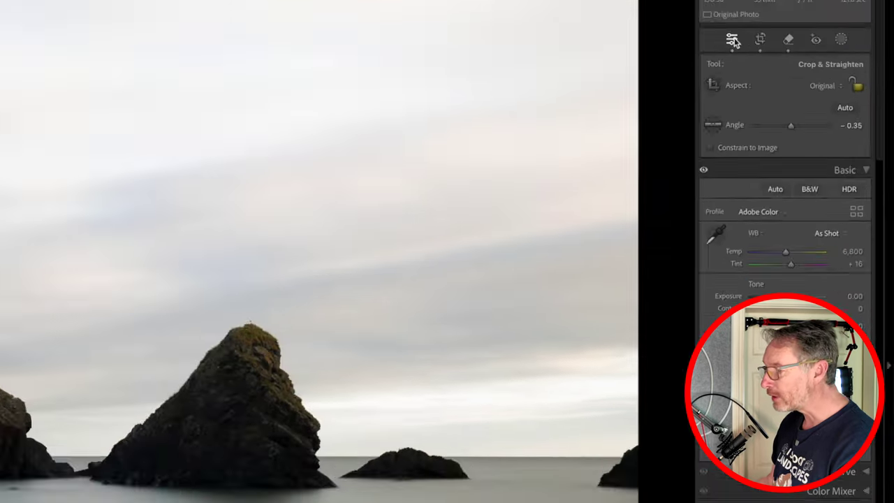
key(Return)
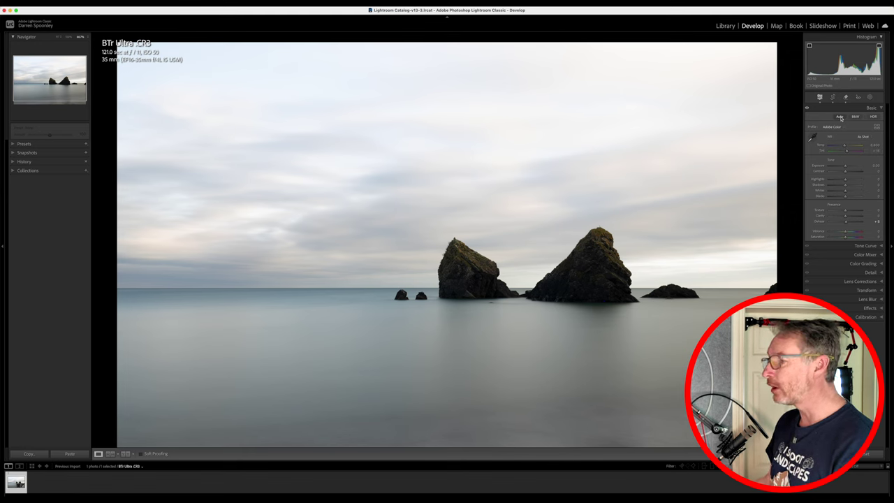
Show shadow clipping, then compare the before and edited versions of the seascape.
key(j)
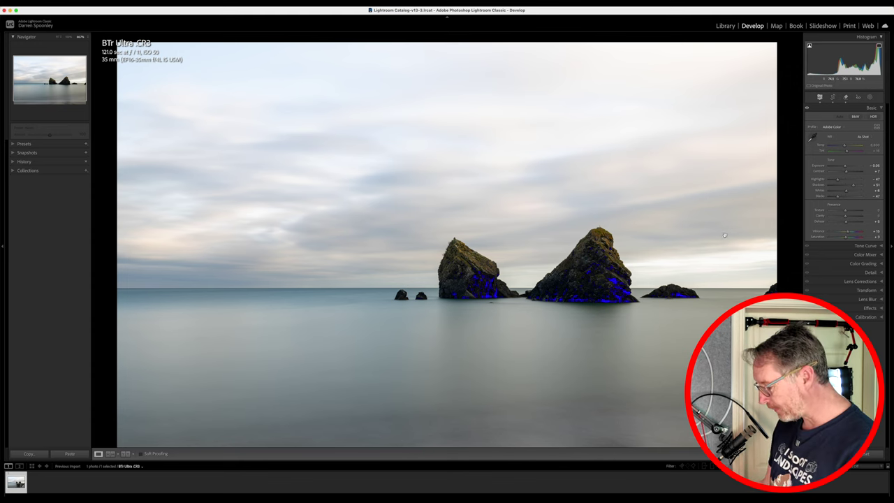
key(super+d)
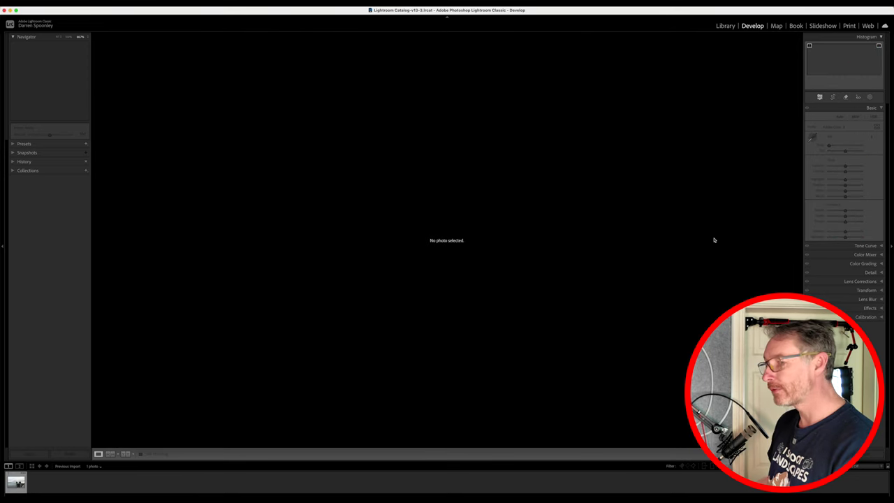
click(21, 481)
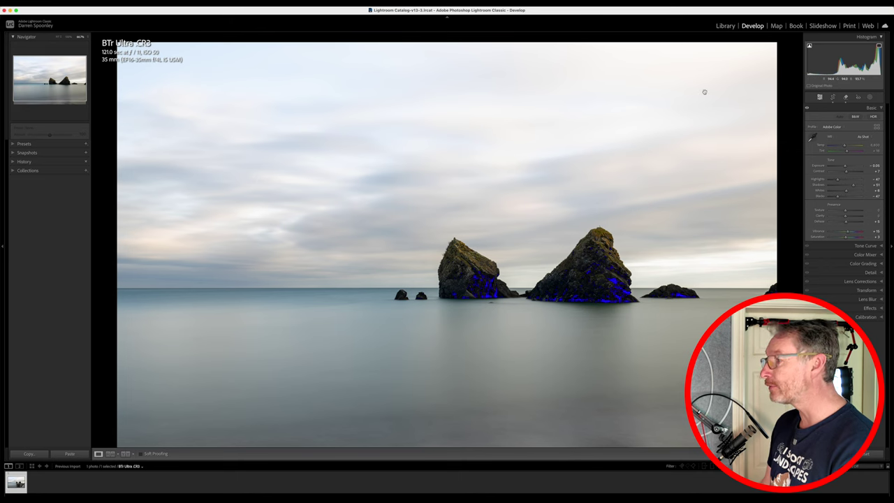
key(backslash)
key(backslash)
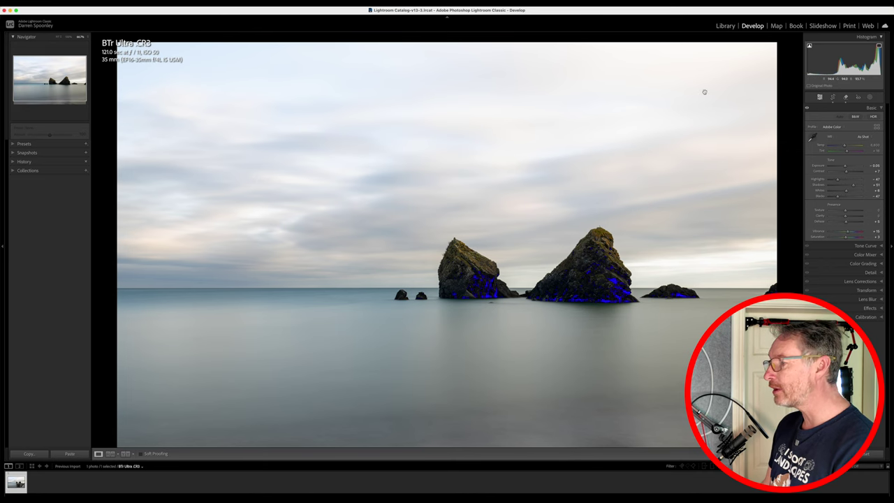
key(backslash)
key(backslash)
key(backslash)
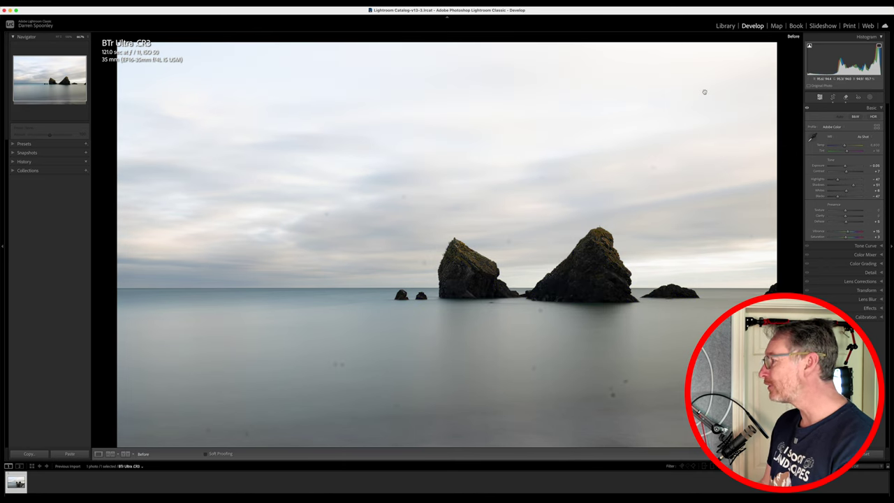
key(backslash)
key(backslash)
key(backslash)
key(backslash)
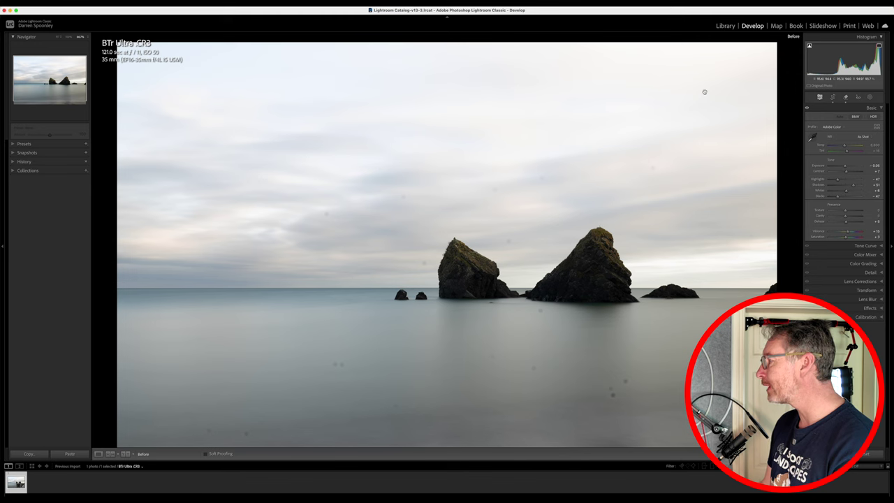
key(backslash)
key(backslash)
key(backslash)
key(backslash)
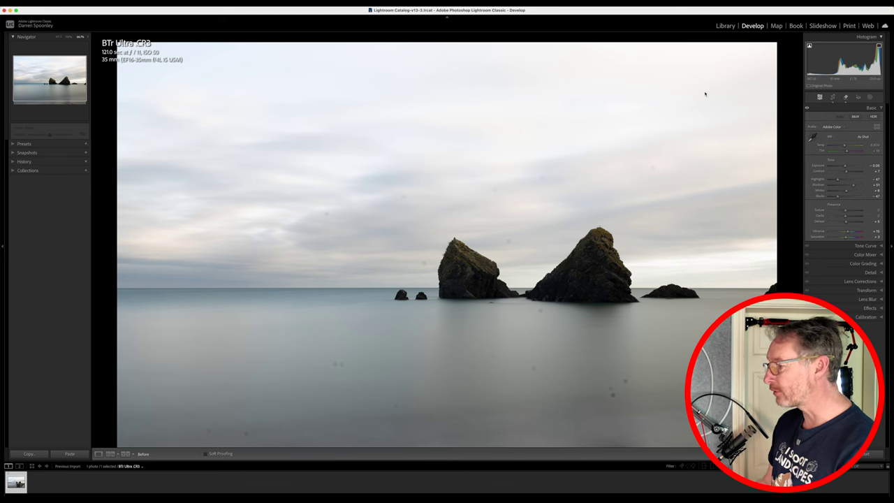
key(backslash)
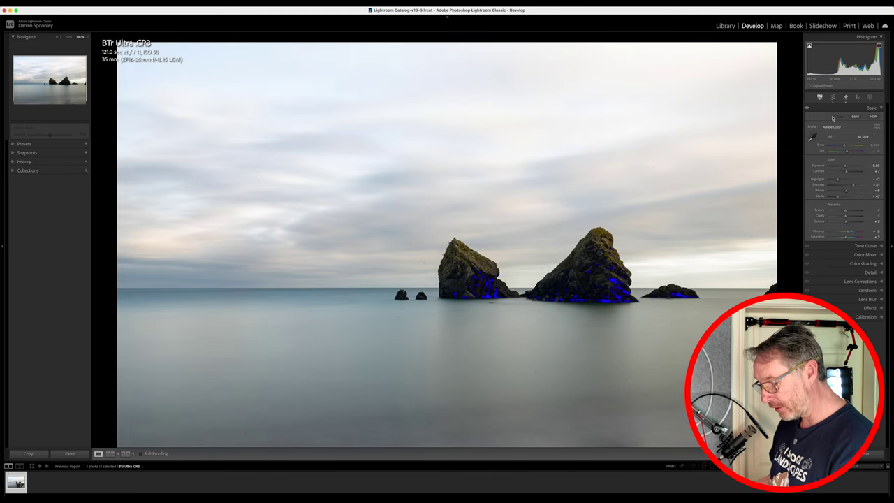
Reselect the seascape photo in Develop and reopen the crop overlay.
key(super+d)
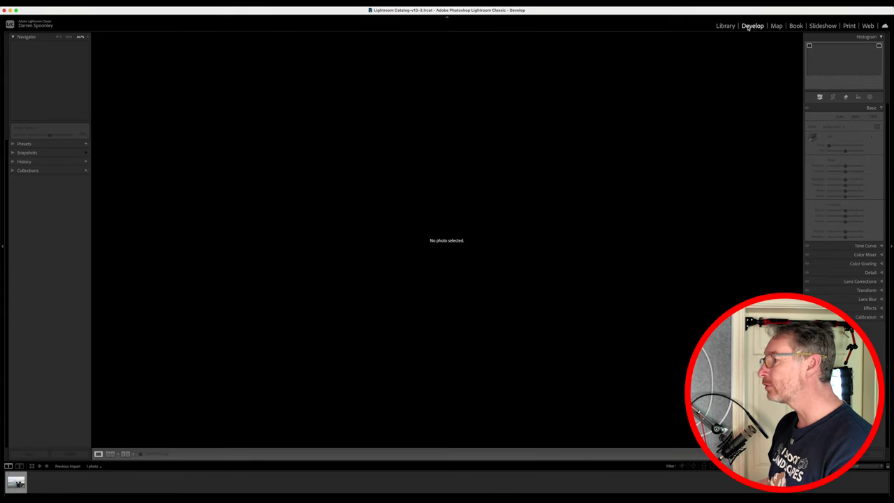
click(726, 25)
click(747, 26)
key(super+a)
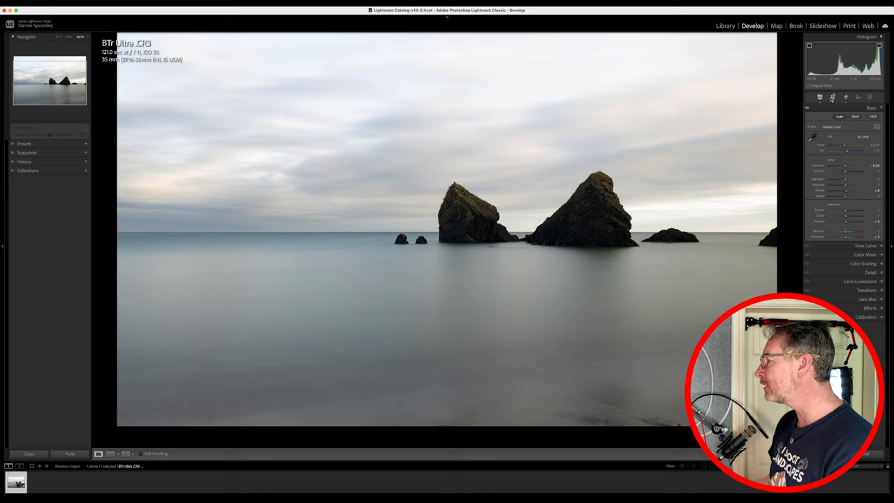
click(832, 97)
Crop to a 16 x 9 ratio with the sea stacks nudged slightly higher, and commit.
click(858, 118)
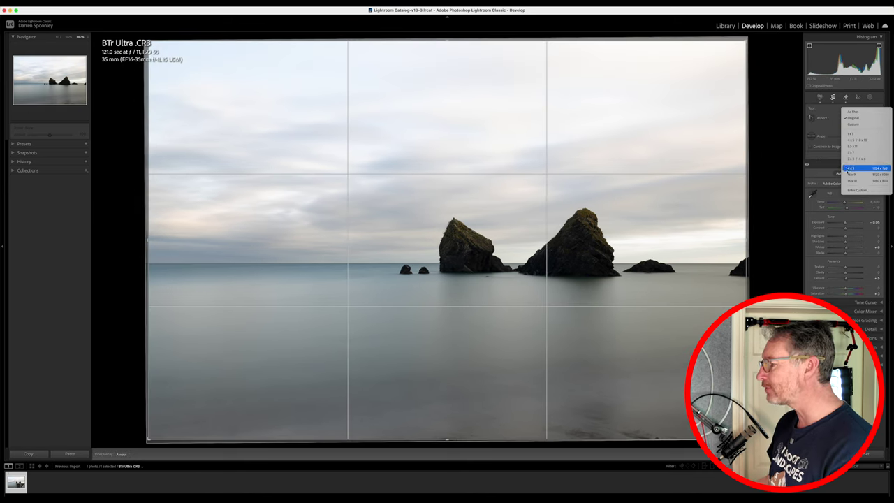
click(856, 174)
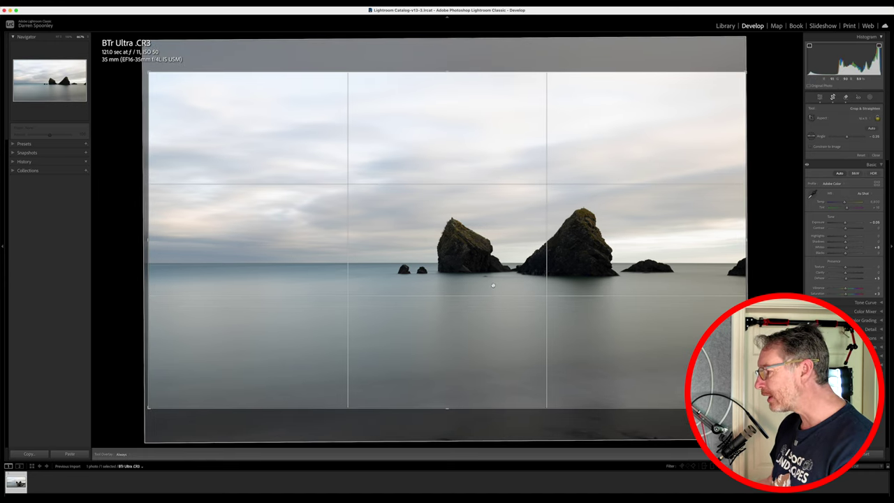
mouse_move(554, 319)
mouse_down()
mouse_move(595, 413)
mouse_move(559, 424)
mouse_move(566, 331)
mouse_up()
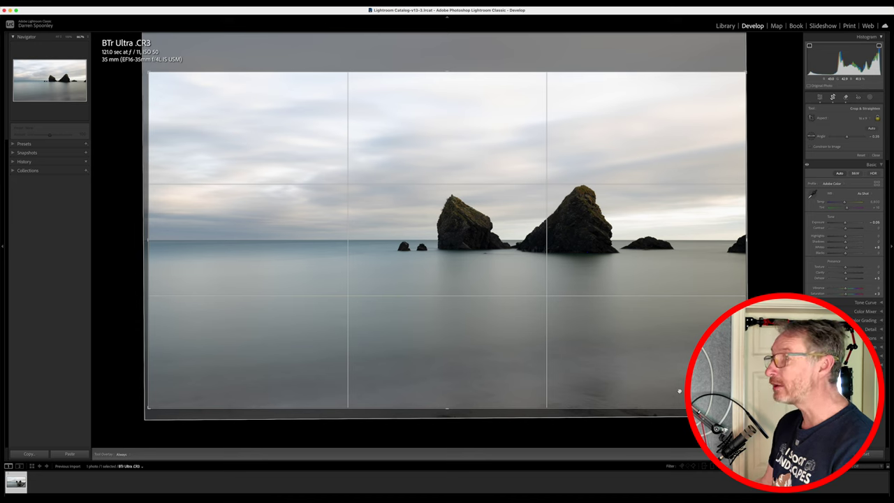
key(Return)
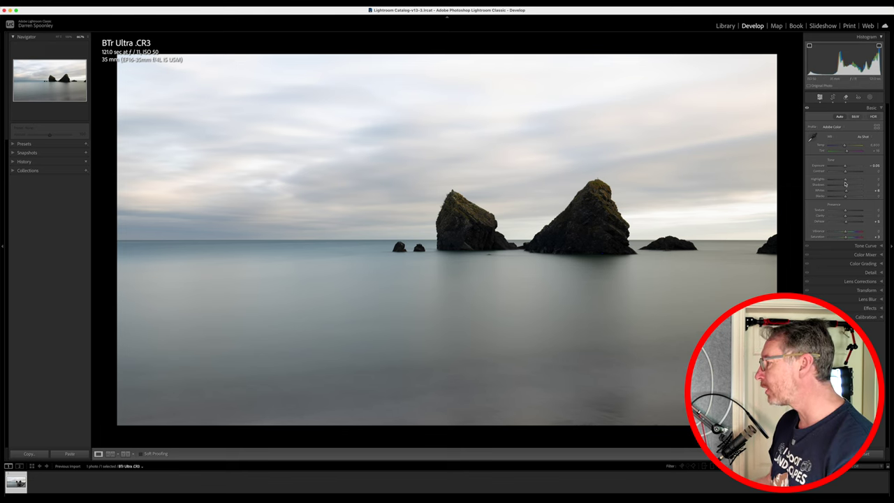
Pull Highlights to -100 and Whites to -45, then lift Shadows and ease them back.
drag(846, 181, 843, 181)
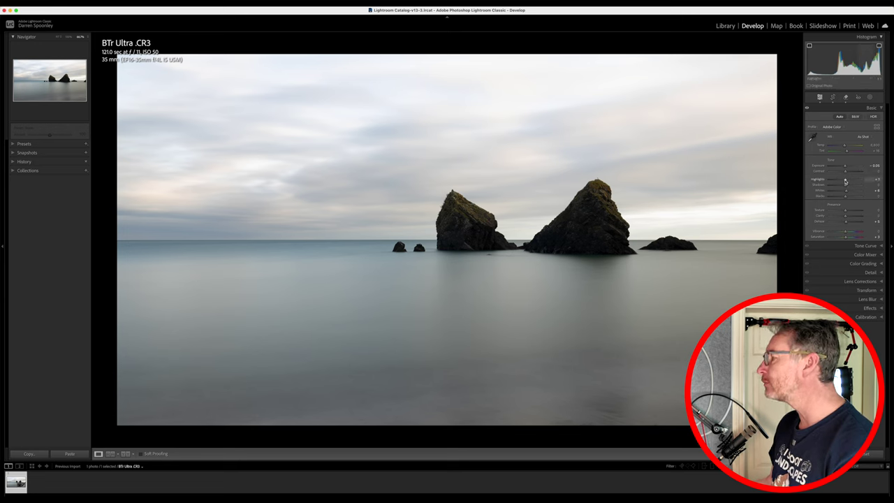
drag(845, 180, 819, 181)
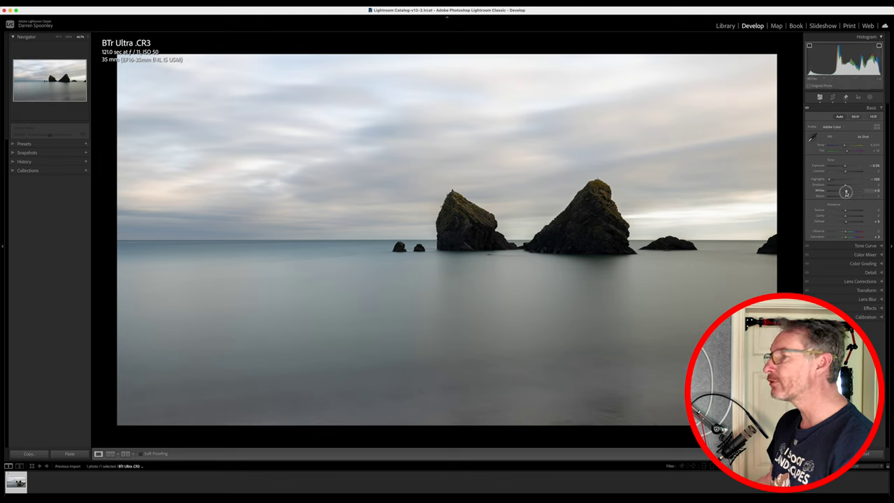
mouse_move(847, 192)
mouse_down()
mouse_move(838, 192)
mouse_move(846, 192)
mouse_up()
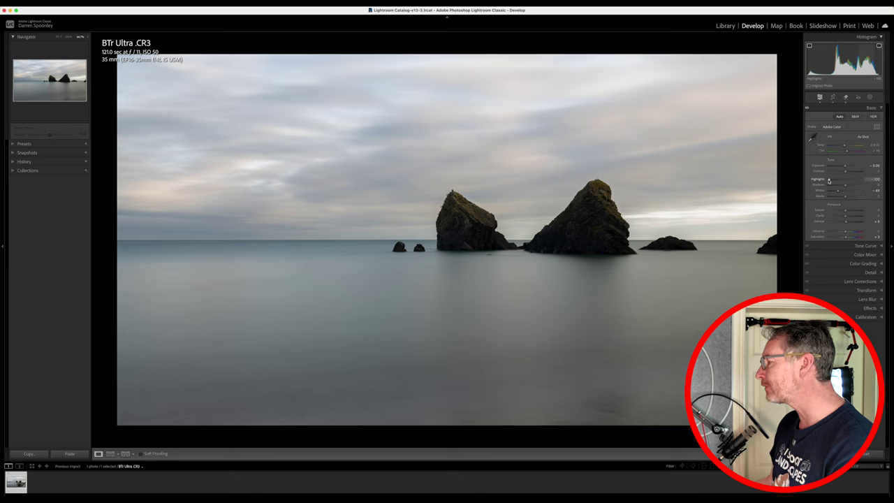
mouse_move(846, 185)
mouse_down()
mouse_move(855, 185)
mouse_move(835, 187)
mouse_up()
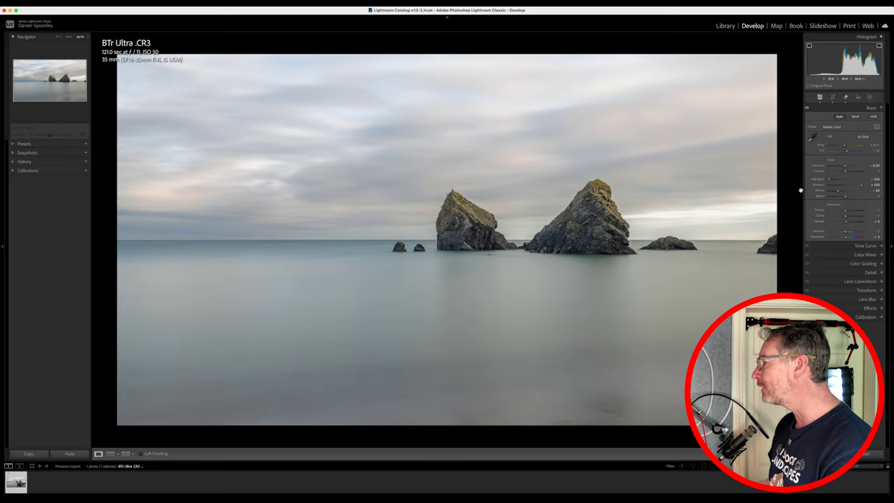
drag(861, 187, 846, 197)
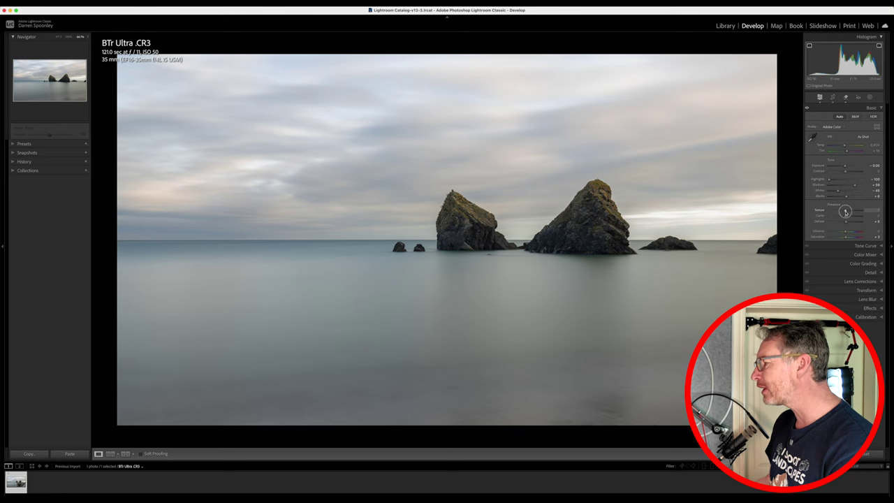
Set Texture to +15, Dehaze to +10 and Vibrance to +17.
drag(845, 211, 848, 211)
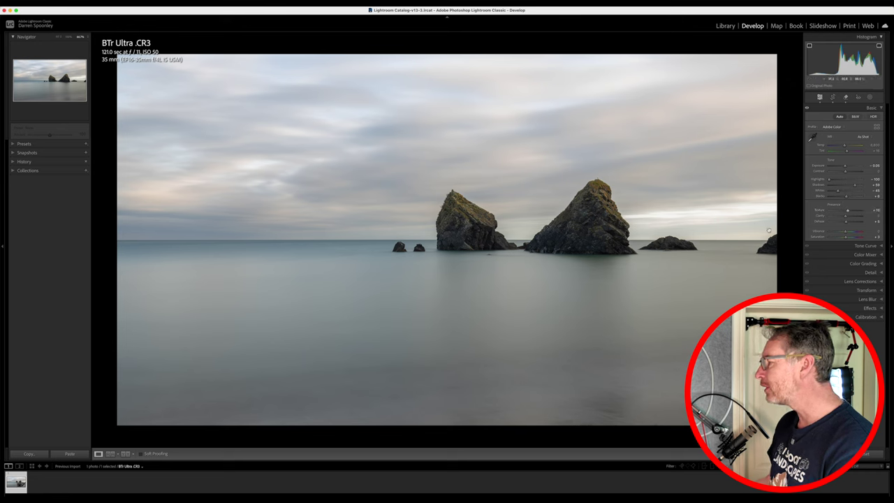
drag(846, 222, 848, 222)
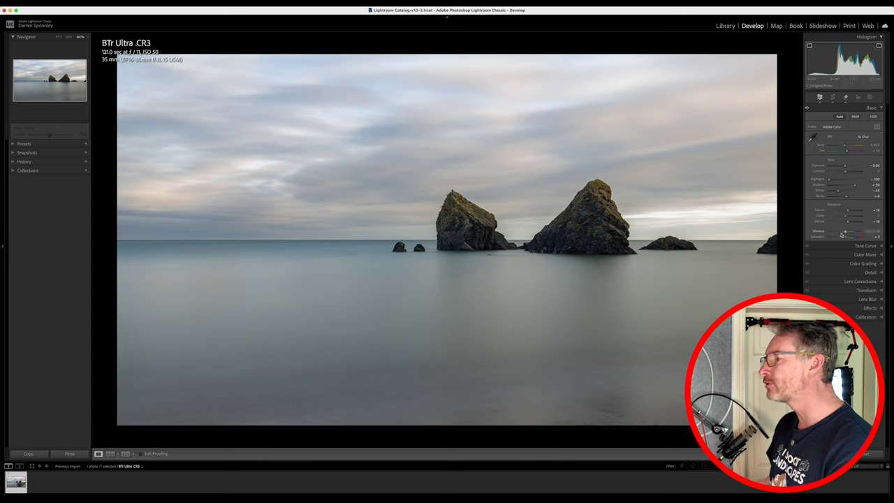
drag(845, 231, 851, 231)
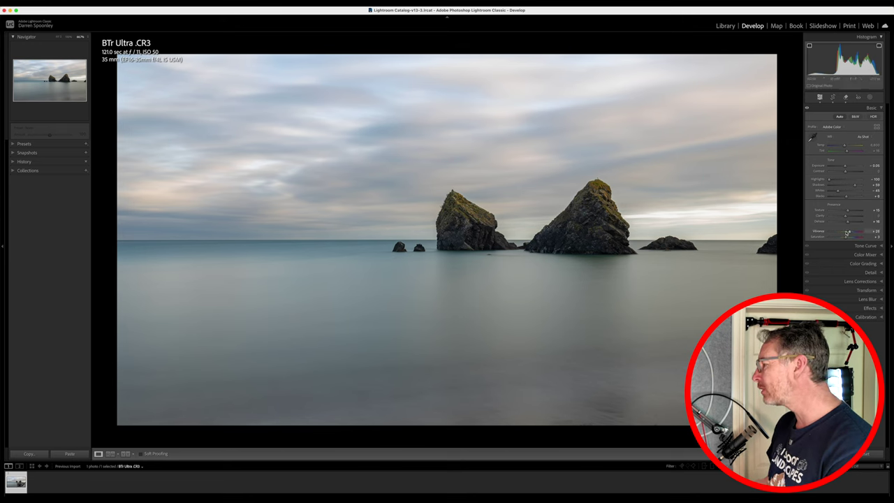
drag(851, 231, 848, 232)
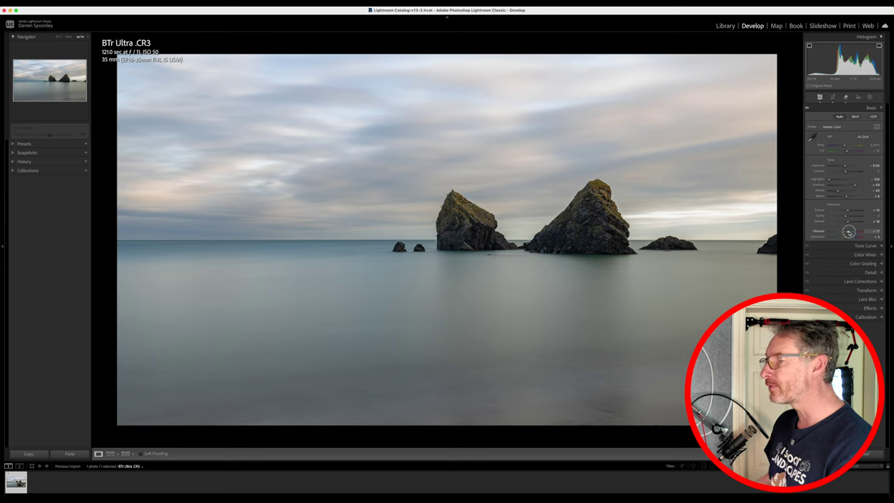
Create a Select Sky mask, intersect it with a second sky selection, and lower its Exposure.
click(869, 97)
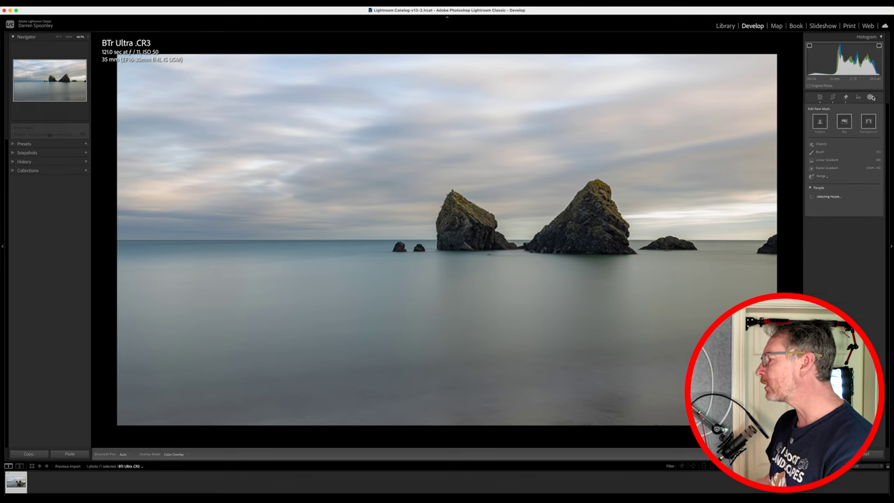
click(844, 124)
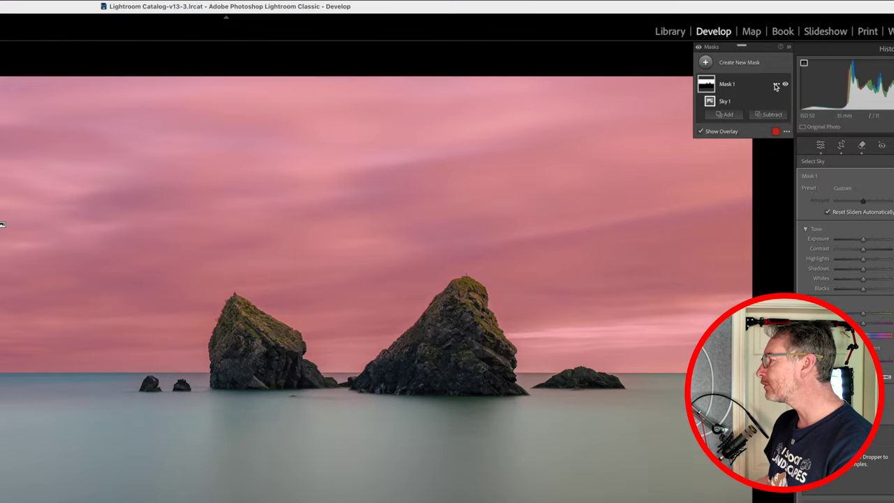
click(776, 87)
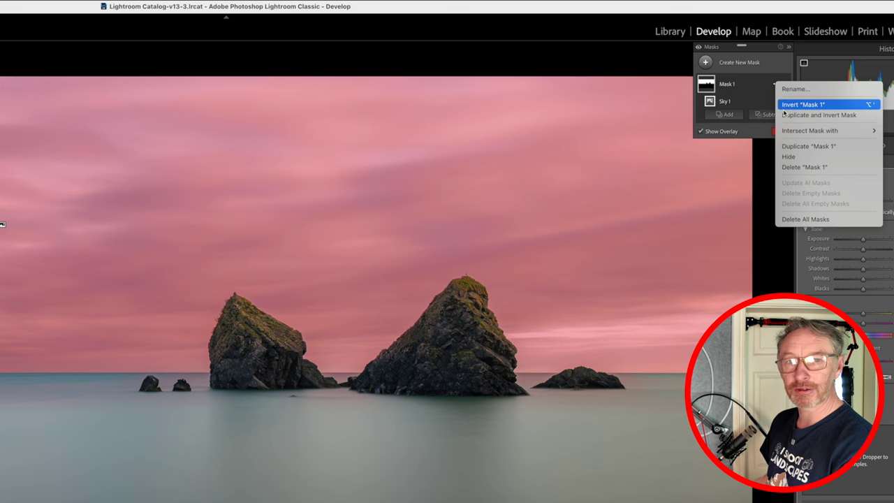
mouse_move(784, 137)
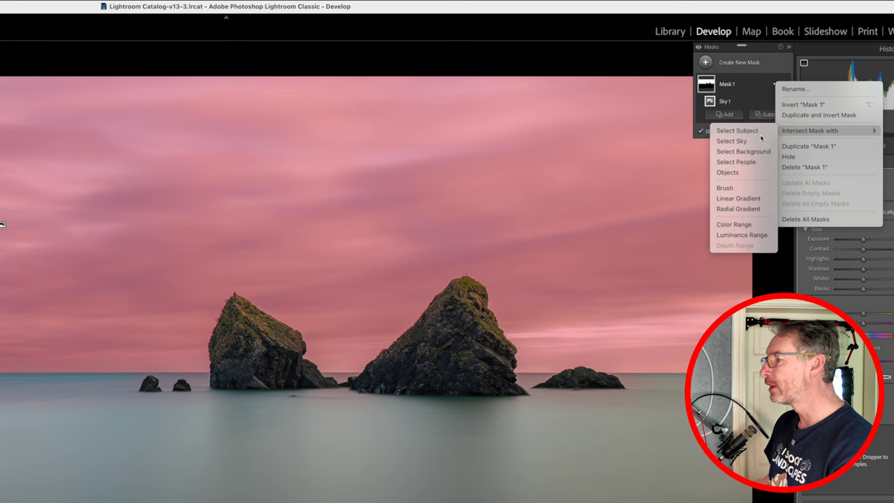
click(731, 140)
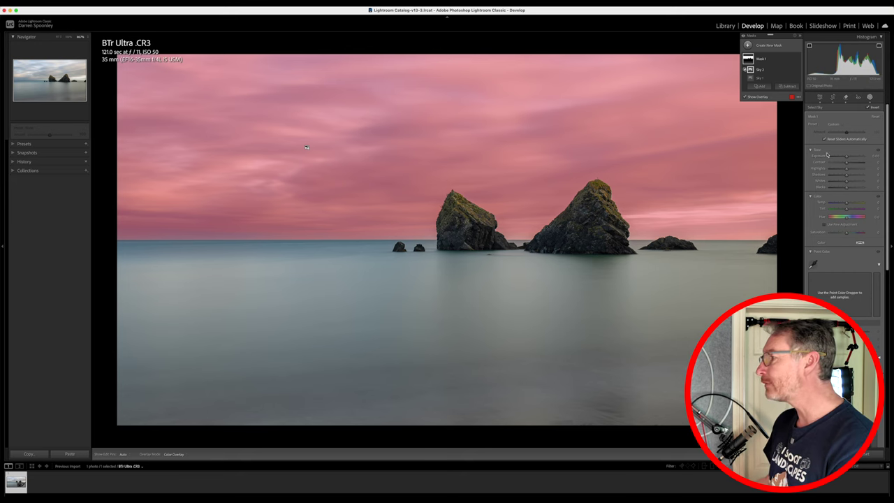
mouse_move(845, 156)
mouse_down()
mouse_move(816, 158)
mouse_move(866, 158)
mouse_move(845, 157)
mouse_move(844, 176)
mouse_move(848, 159)
mouse_up()
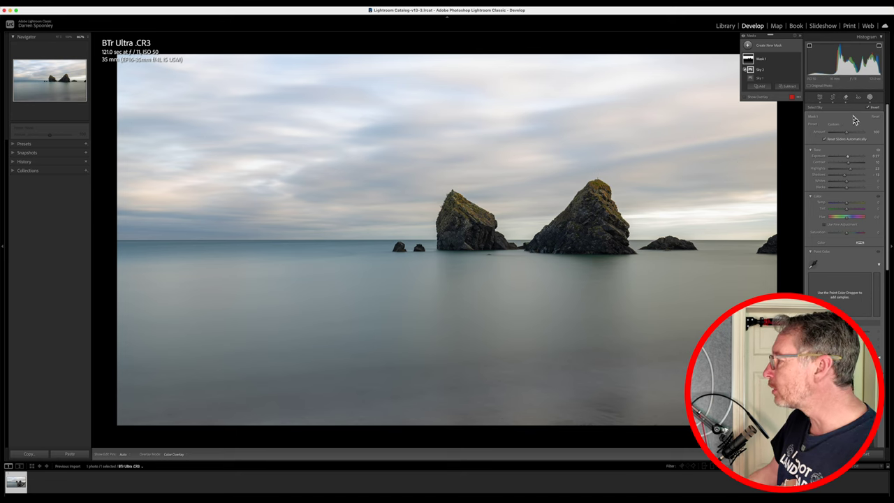
With the Remove tool, brush out the two small horizon rocks and the right-edge rock.
key(q)
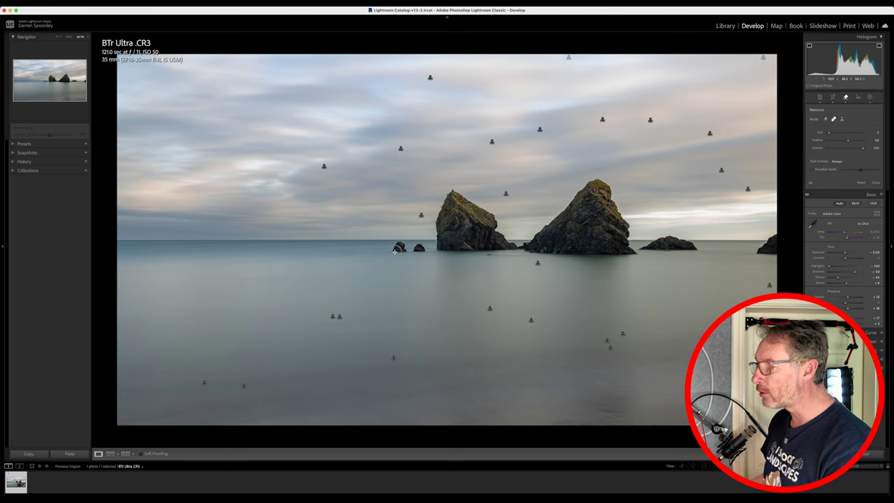
mouse_move(392, 250)
mouse_down()
mouse_move(428, 253)
mouse_move(421, 234)
mouse_move(395, 236)
mouse_move(388, 246)
mouse_move(420, 247)
mouse_move(399, 246)
mouse_up()
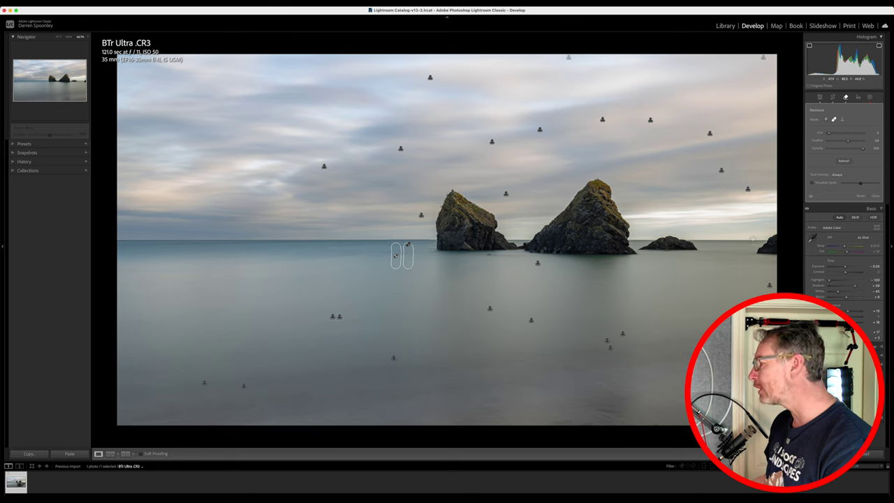
mouse_move(748, 253)
mouse_down()
mouse_move(776, 253)
mouse_move(772, 227)
mouse_move(750, 243)
mouse_move(763, 249)
mouse_move(772, 232)
mouse_move(768, 246)
mouse_up()
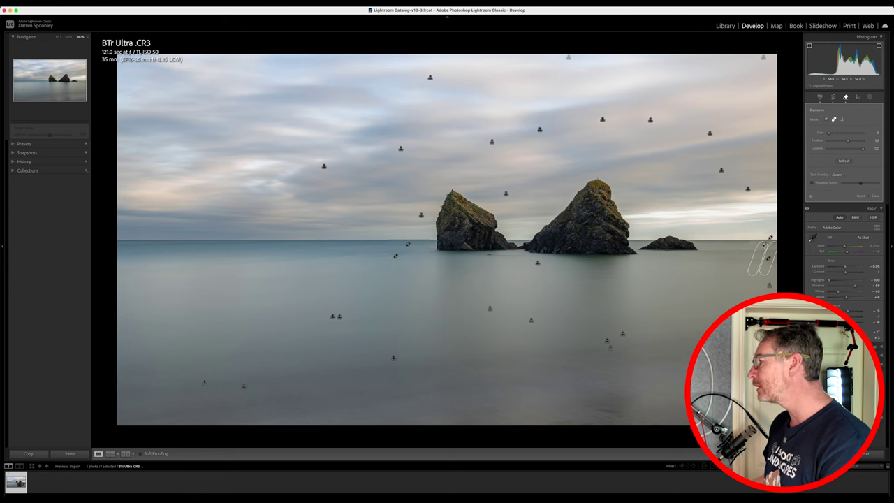
Undo the last Remove stroke and shift the right-edge removal's source area to the left.
key(ctrl+z)
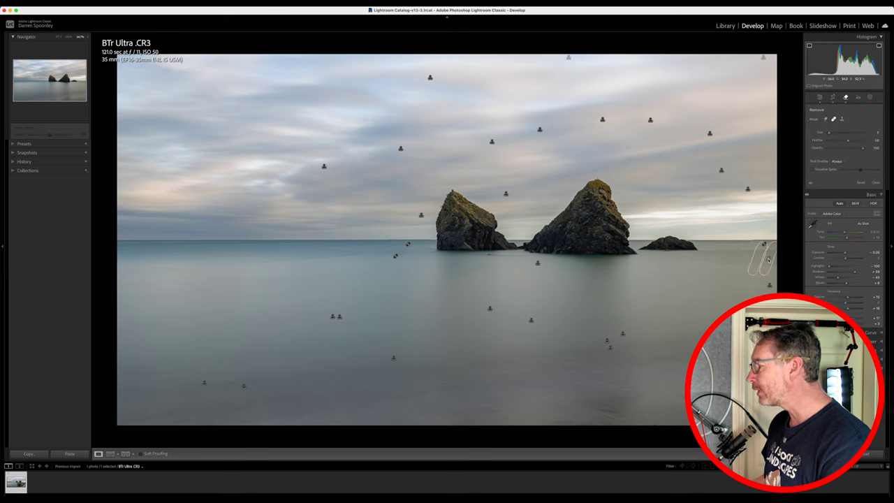
click(768, 260)
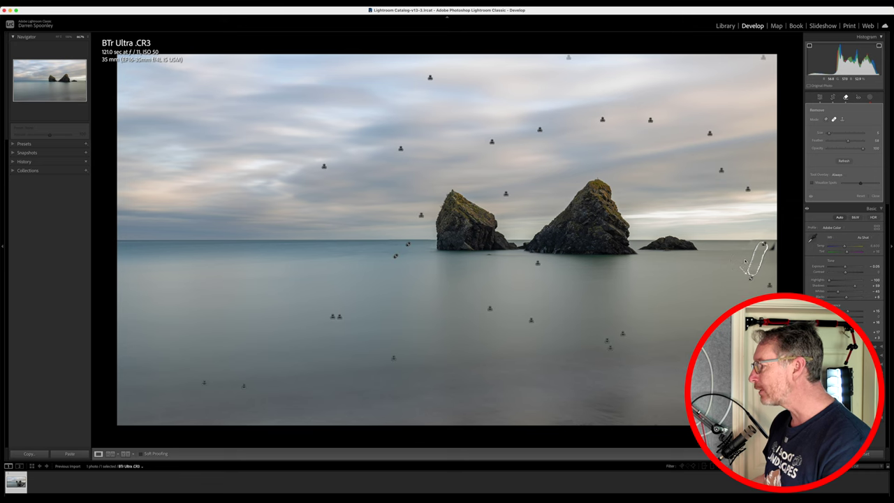
drag(756, 264, 737, 262)
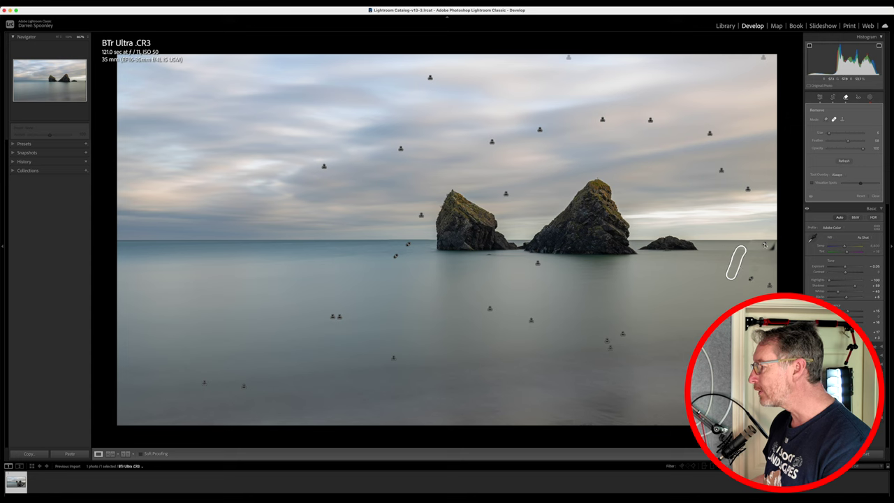
Paint out the rock at the right end of the horizon with a new Remove stroke.
click(765, 244)
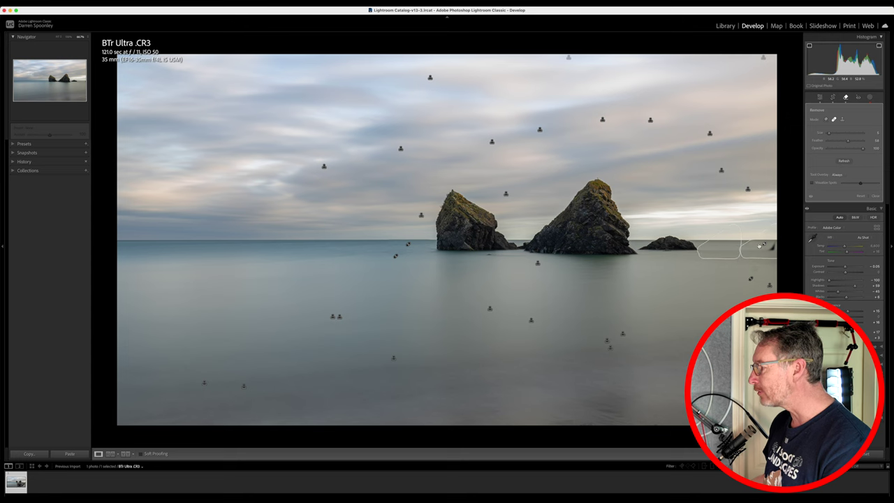
drag(731, 244, 731, 243)
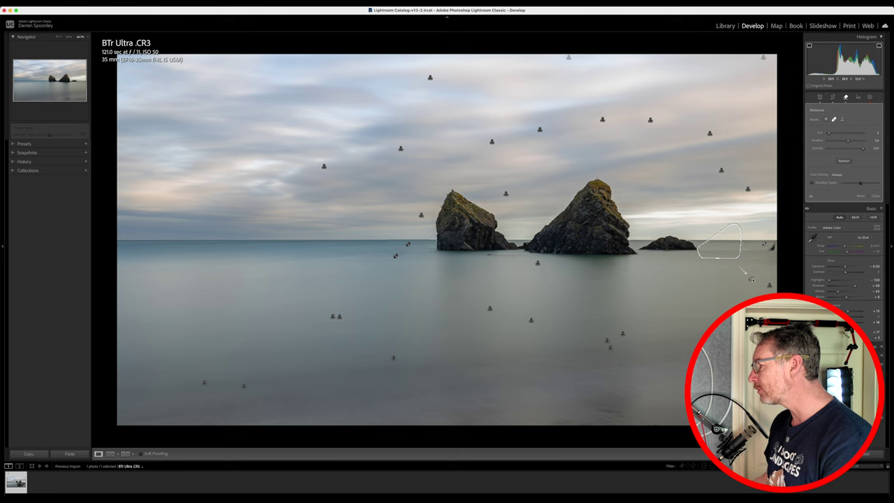
drag(751, 278, 741, 251)
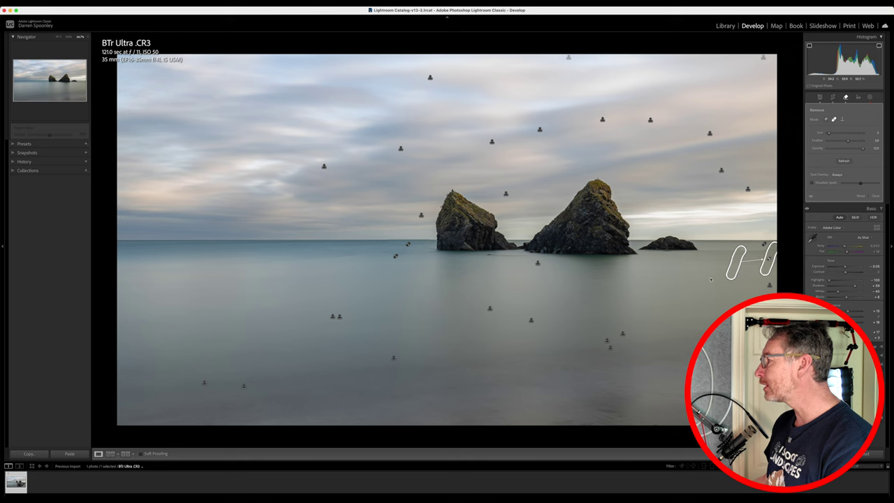
click(820, 97)
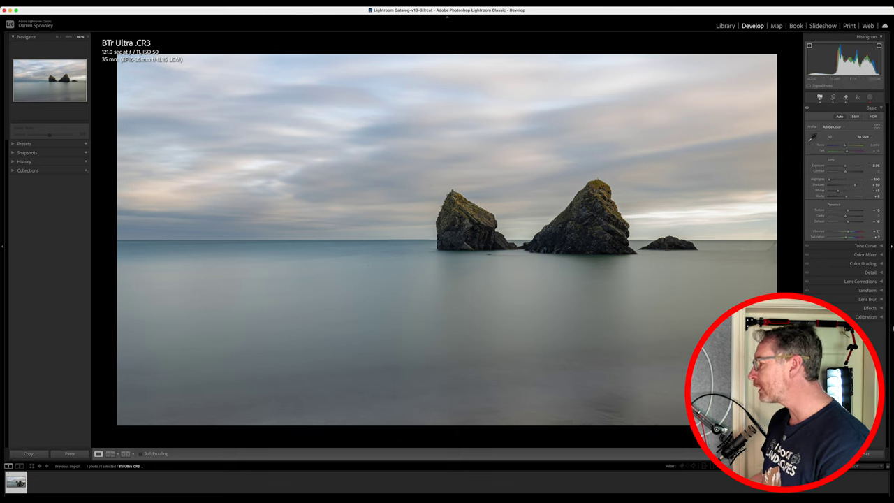
Add a post-crop vignette in Effects and nudge the Basic Exposure slightly higher.
click(875, 309)
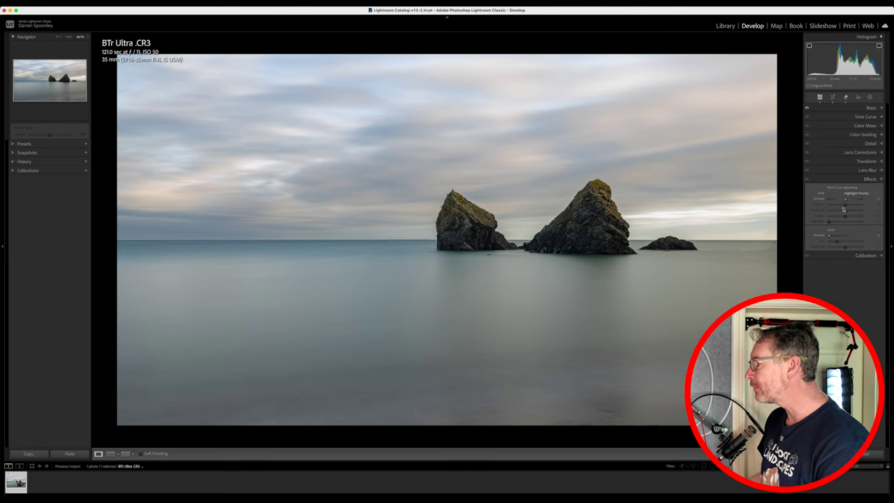
drag(845, 201, 844, 201)
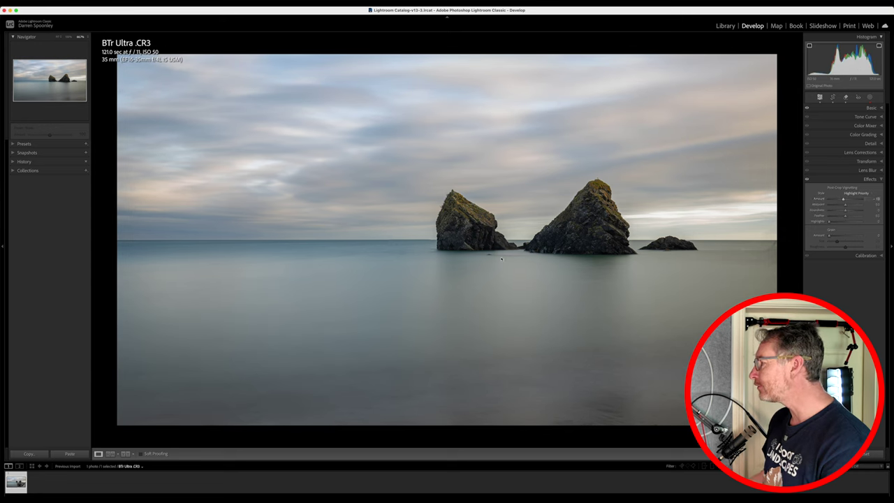
click(871, 108)
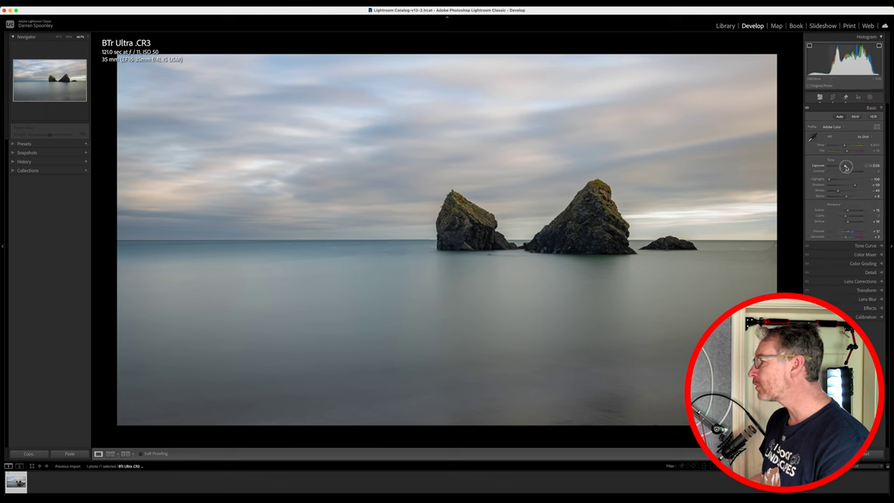
drag(846, 167, 849, 167)
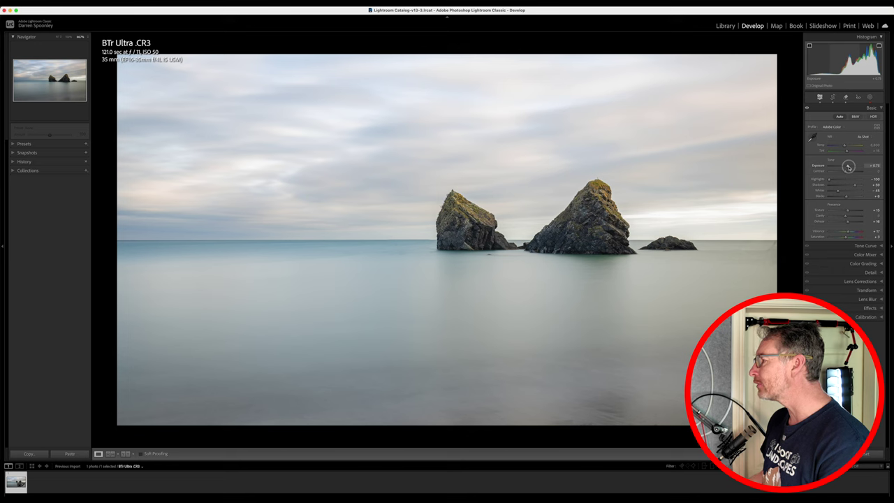
drag(848, 167, 849, 167)
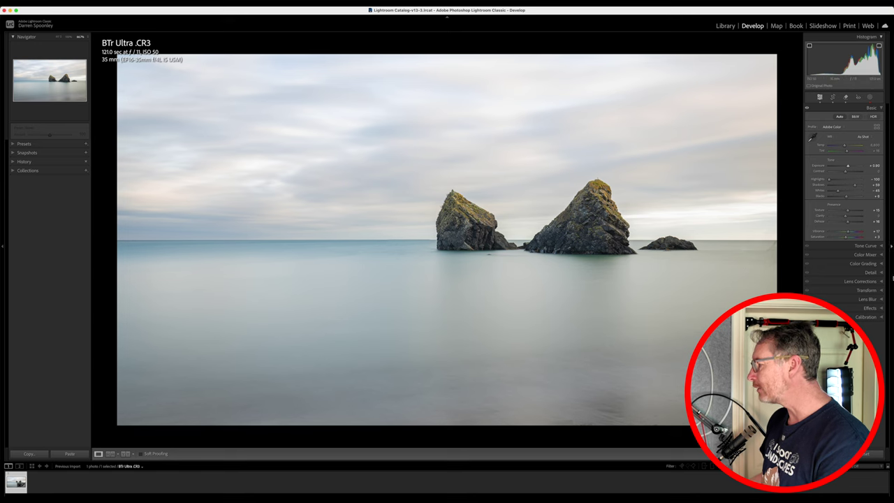
Launch AI Denoise from the Detail panel and inspect the Enhance Preview around a sea stack's top.
click(871, 275)
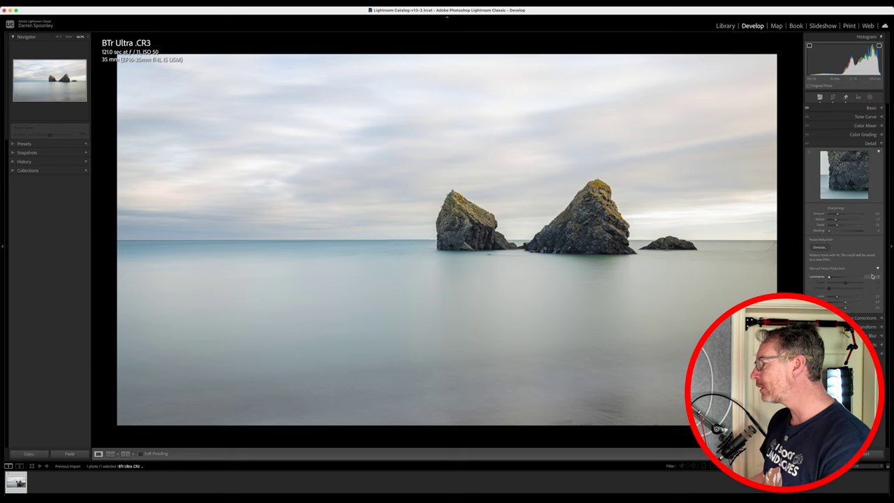
click(817, 249)
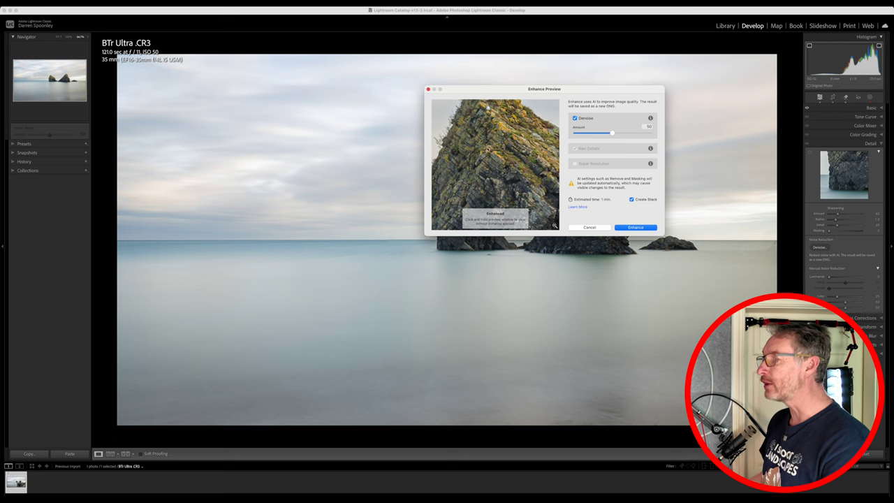
drag(487, 149, 472, 195)
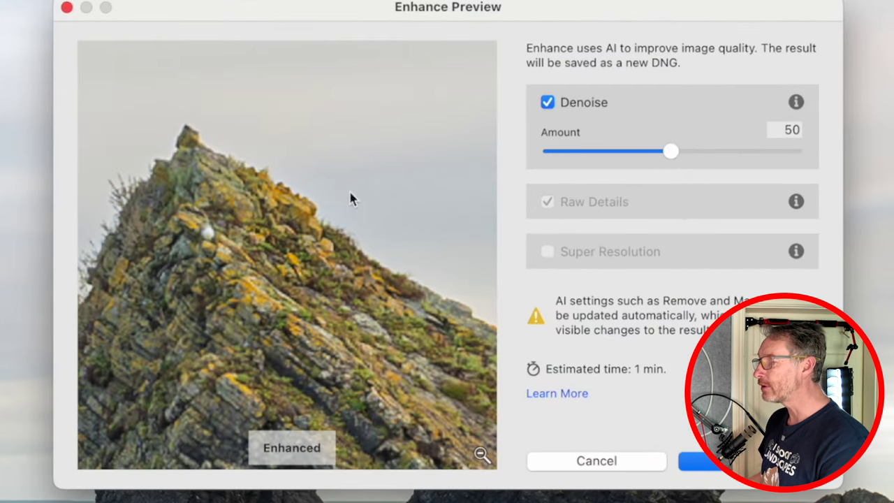
drag(351, 200, 340, 310)
click(206, 259)
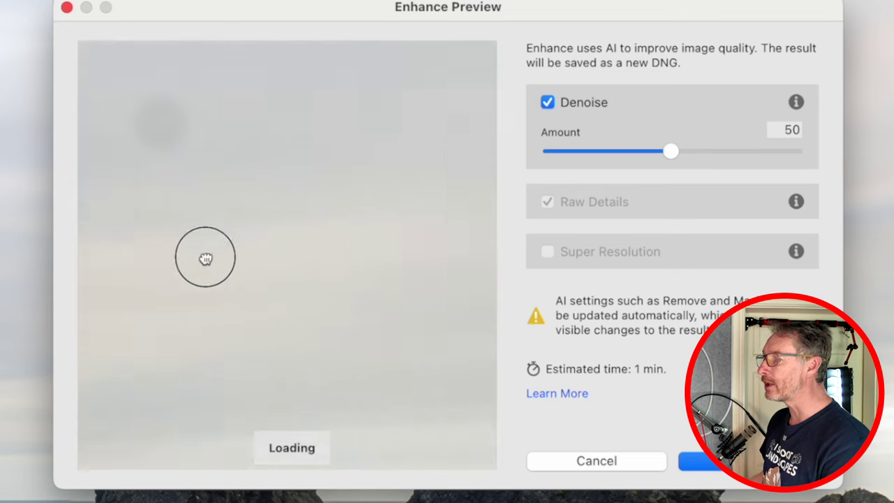
drag(206, 259, 295, 314)
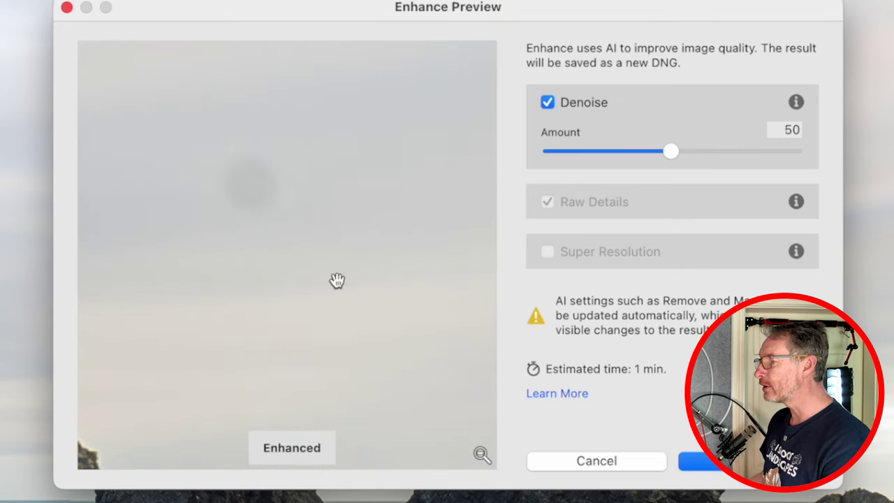
drag(337, 280, 124, 256)
drag(403, 340, 152, 359)
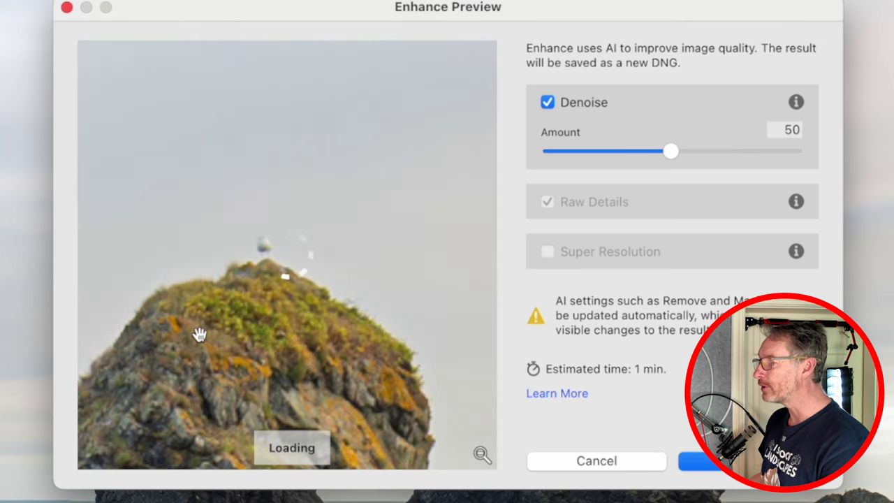